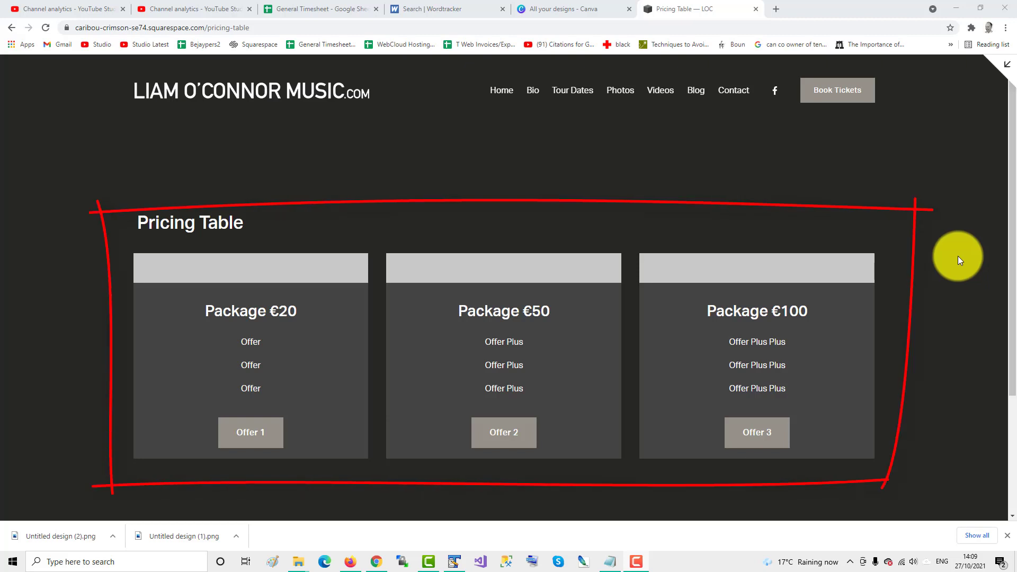
# Step: Exit the live preview to show the Pricing Table page in the Pages editor
pyautogui.click(1005, 65)
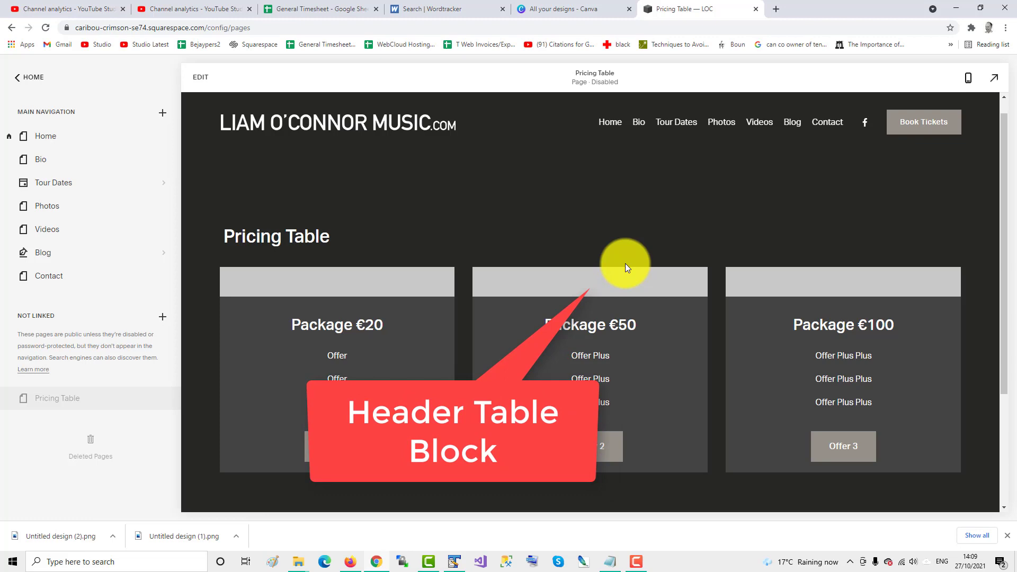
# Step: In Canva, create a custom-size design with width 640 px and height 80 px
pyautogui.click(588, 8)
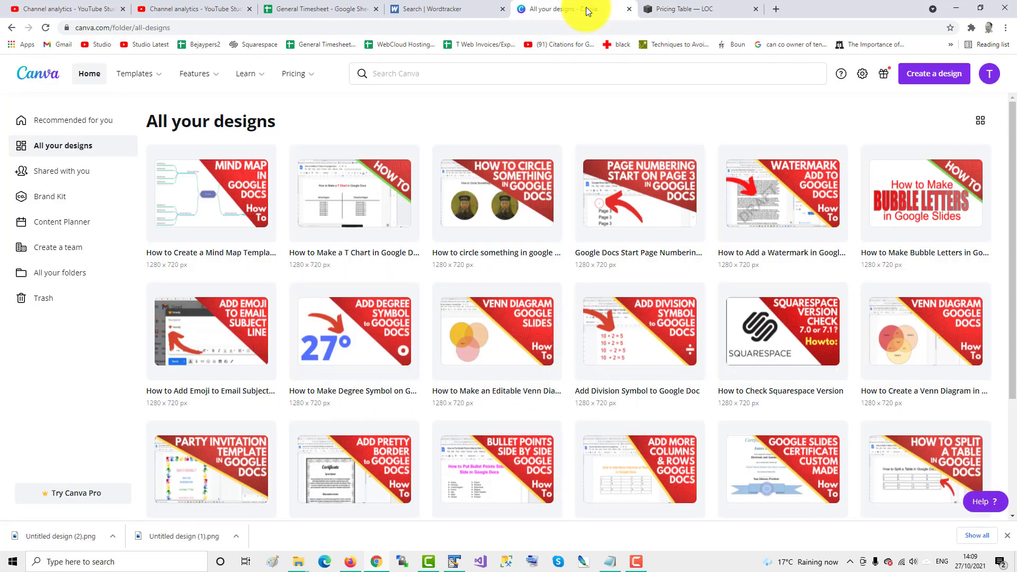
pyautogui.click(930, 80)
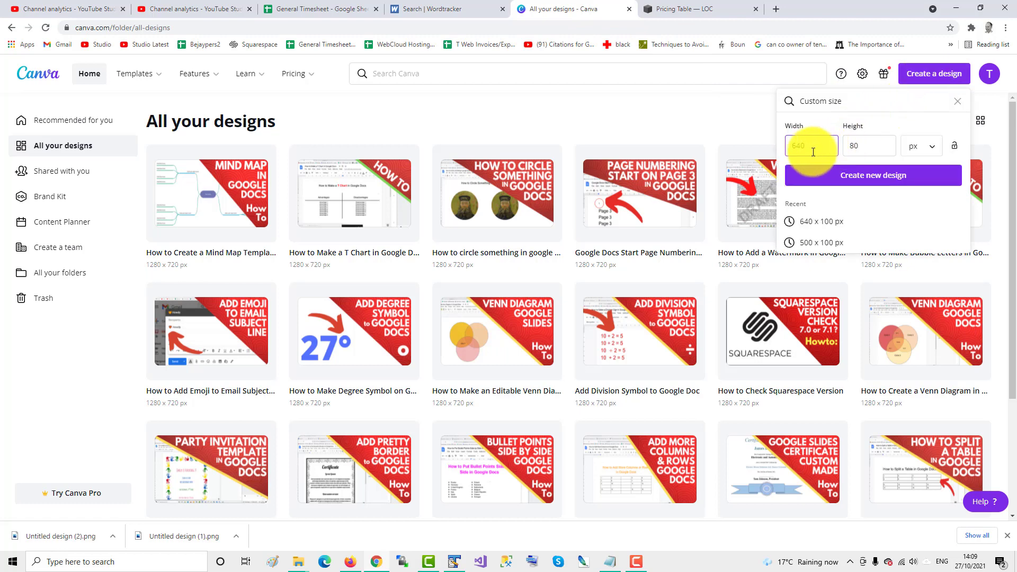
pyautogui.write('640')
pyautogui.click(861, 146)
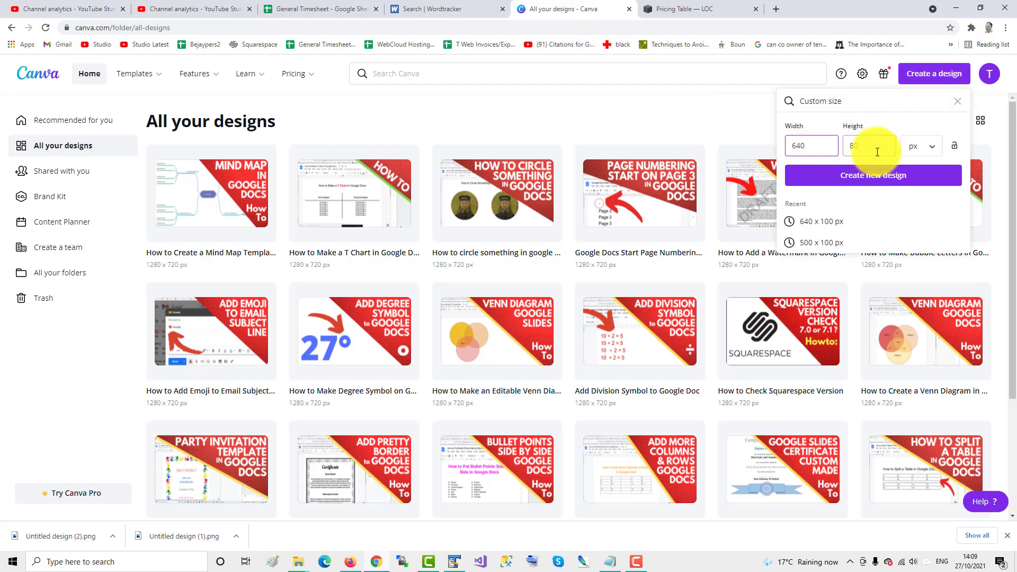
pyautogui.write('80')
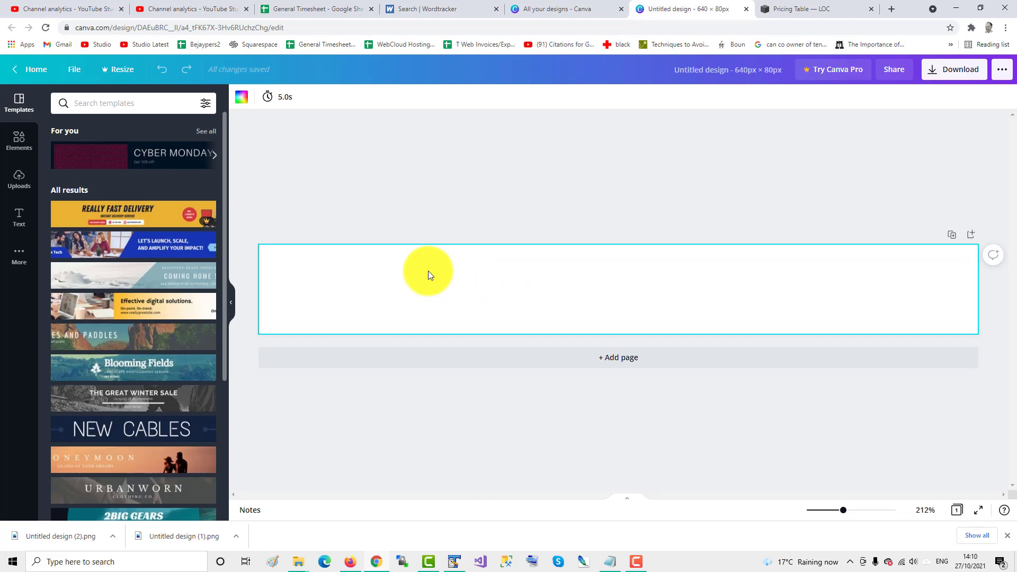
# Step: Make the canvas background light grey and title the design 'table block header'
pyautogui.click(242, 101)
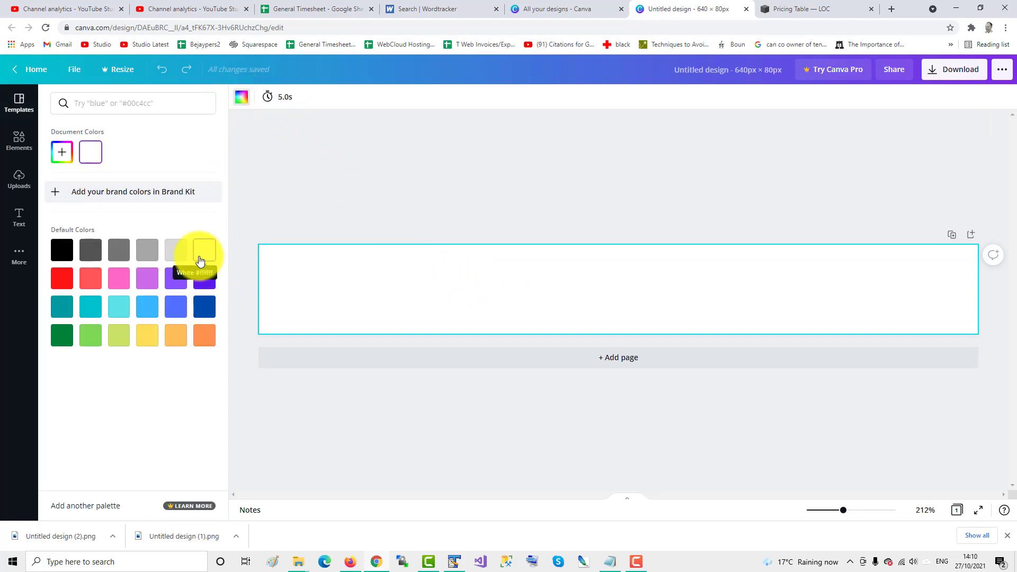
pyautogui.click(174, 257)
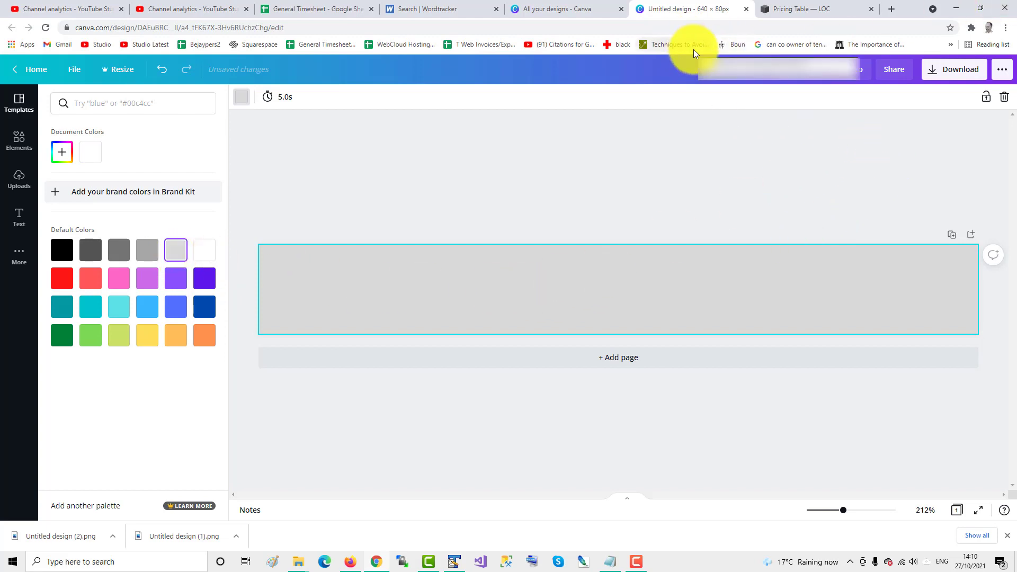
pyautogui.write('table')
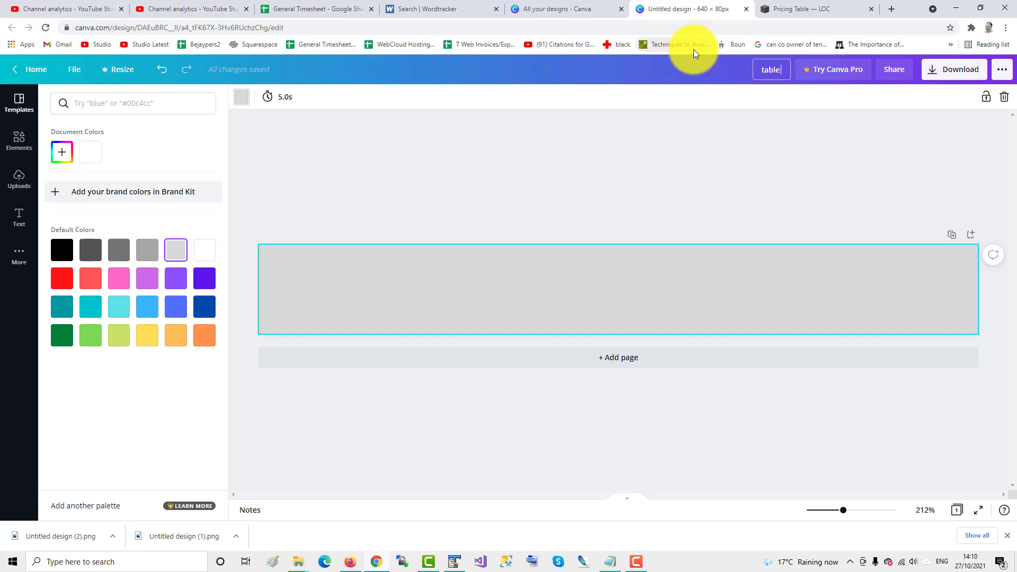
pyautogui.write(' block header')
pyautogui.press('Return')
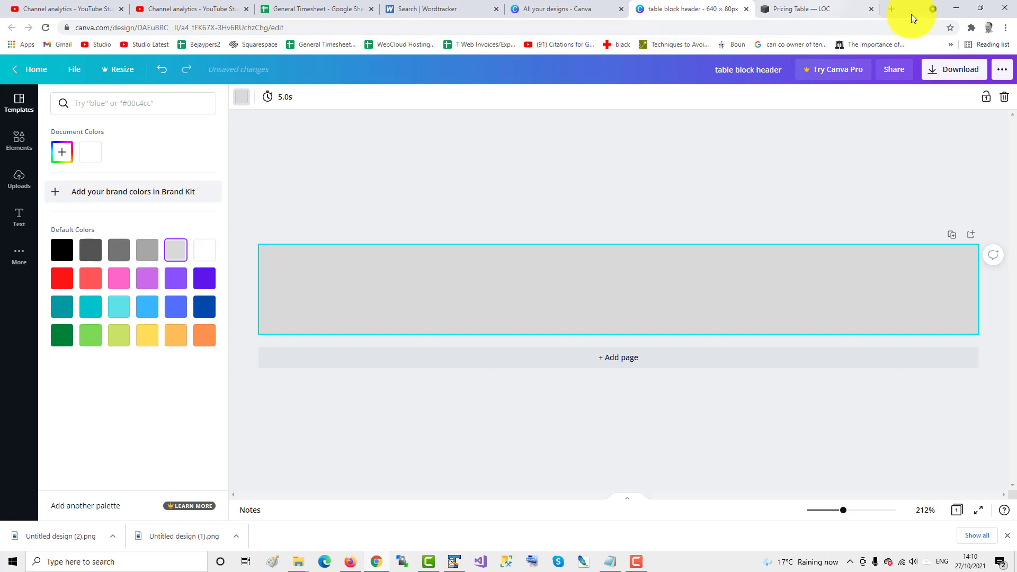
# Step: Download the design as table block header.png
pyautogui.click(946, 73)
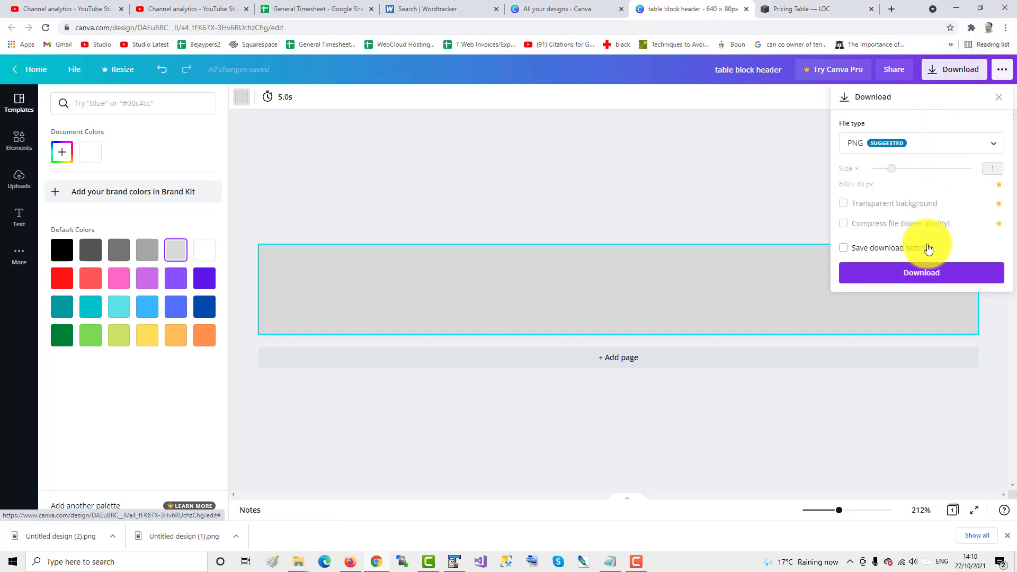
pyautogui.click(917, 270)
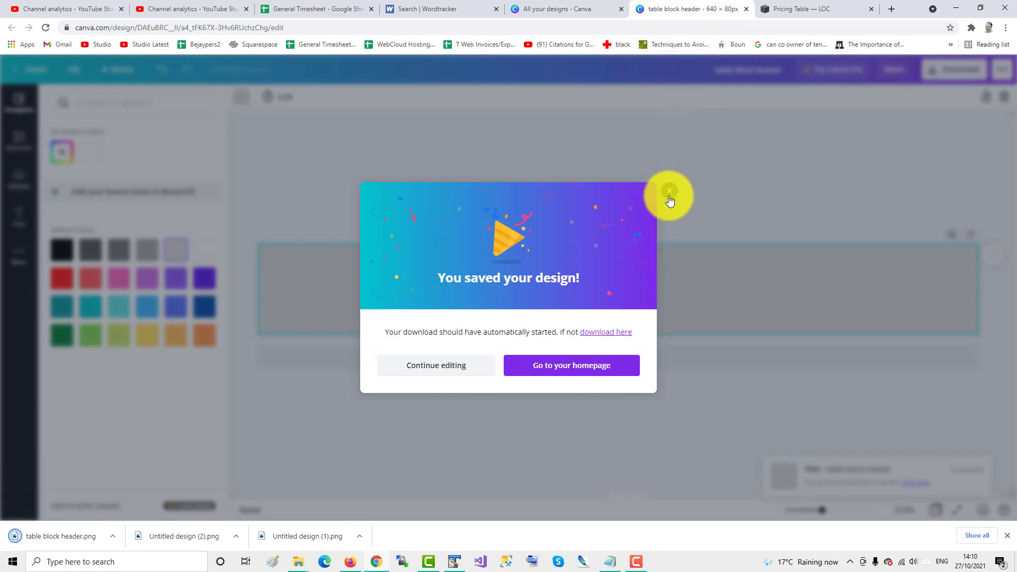
pyautogui.click(669, 193)
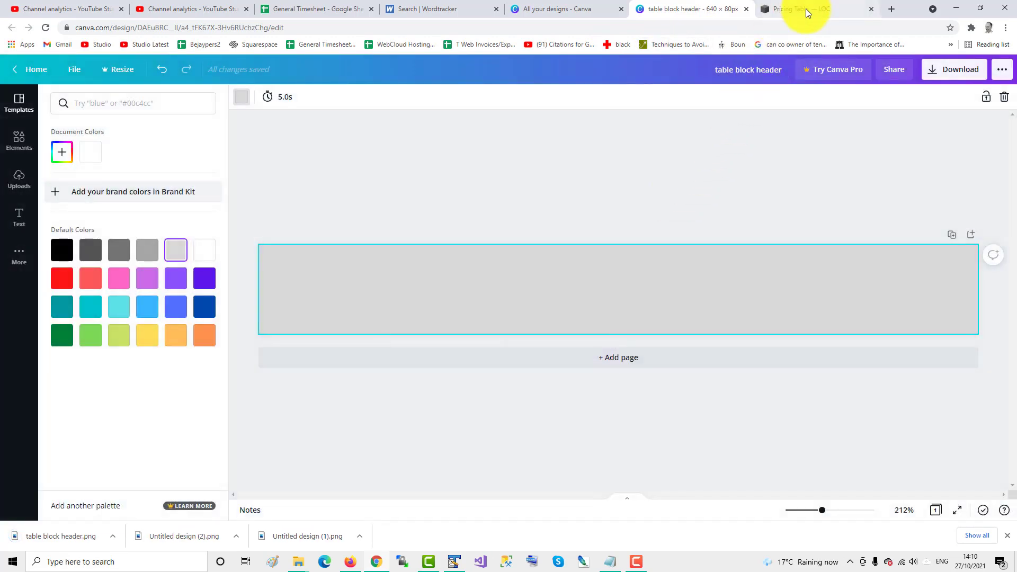
# Step: Back in Squarespace, edit the Pricing Table page and add a blank section above the table
pyautogui.click(806, 9)
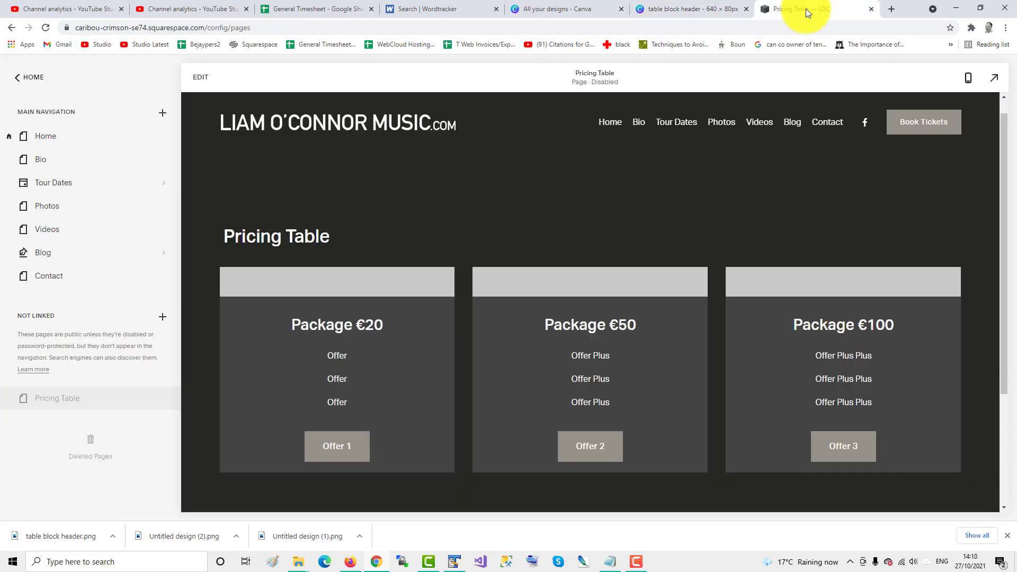
pyautogui.click(201, 86)
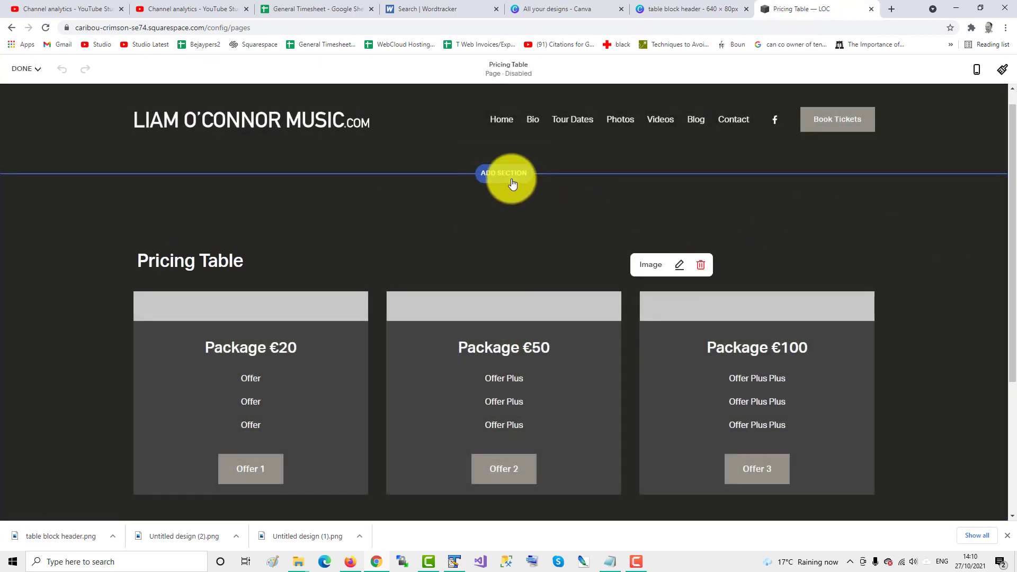
pyautogui.click(509, 174)
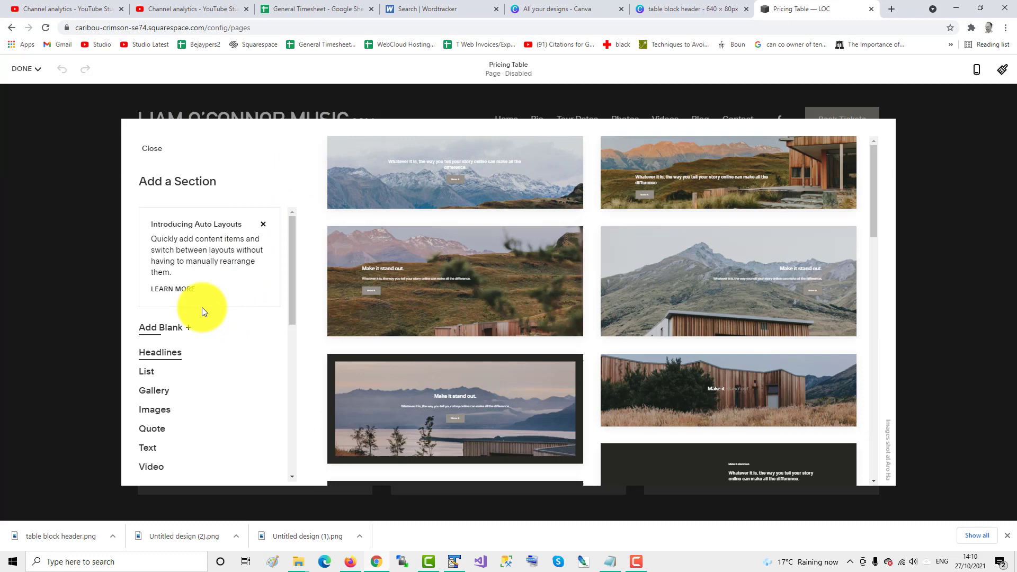
pyautogui.click(174, 334)
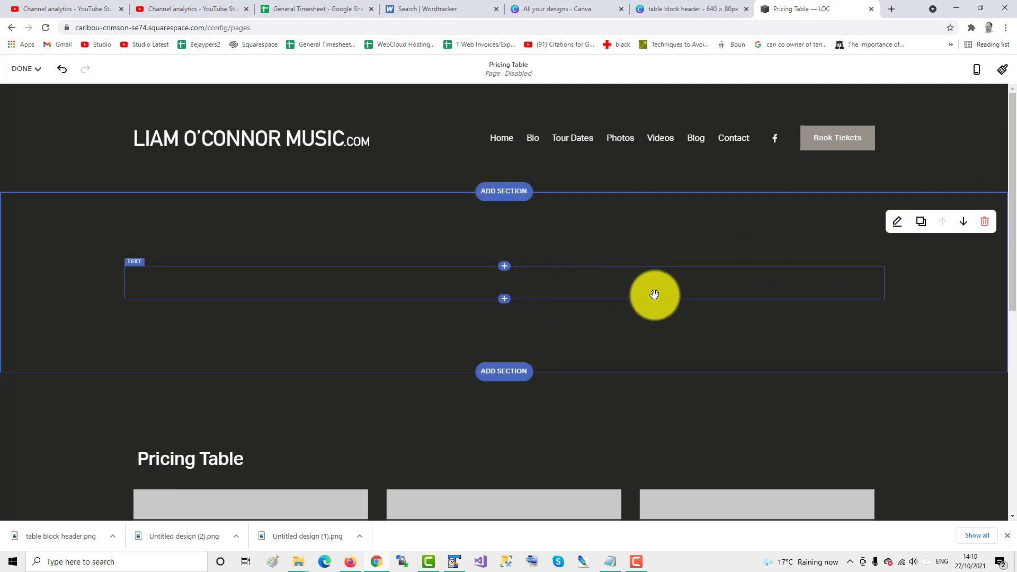
# Step: Insert an image block in the blank section and upload table block header.png into it
pyautogui.click(503, 273)
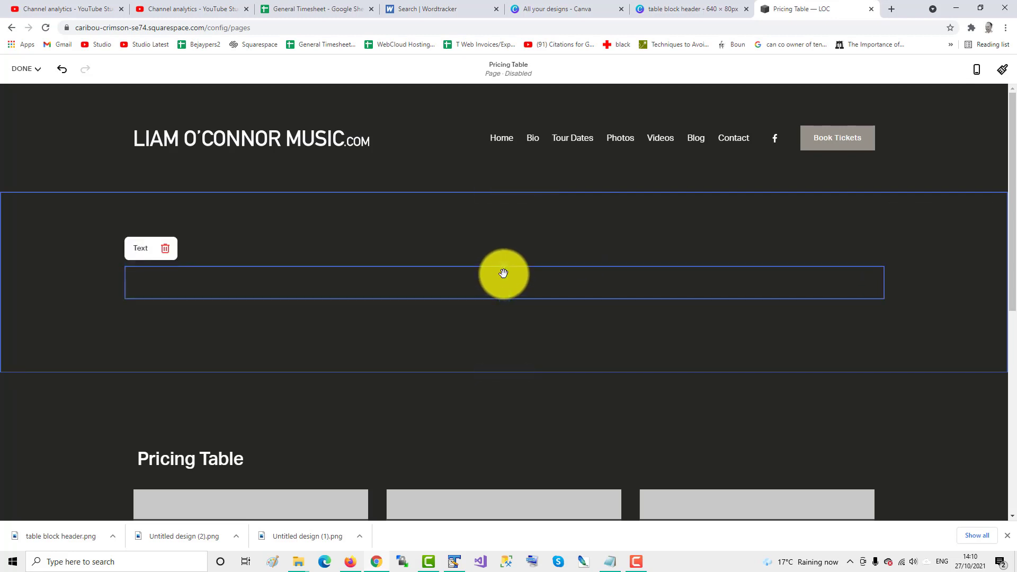
pyautogui.click(490, 287)
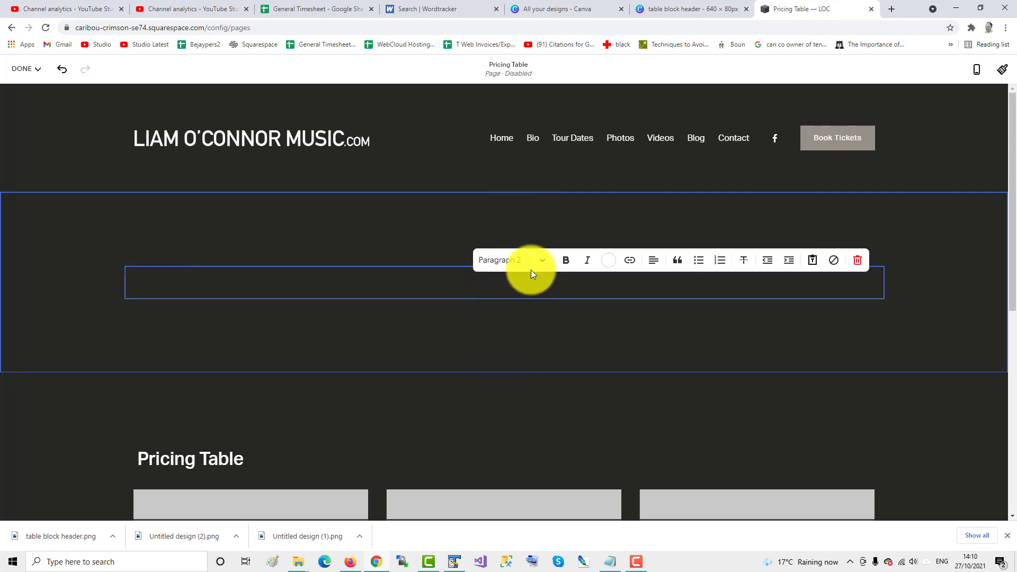
pyautogui.click(431, 263)
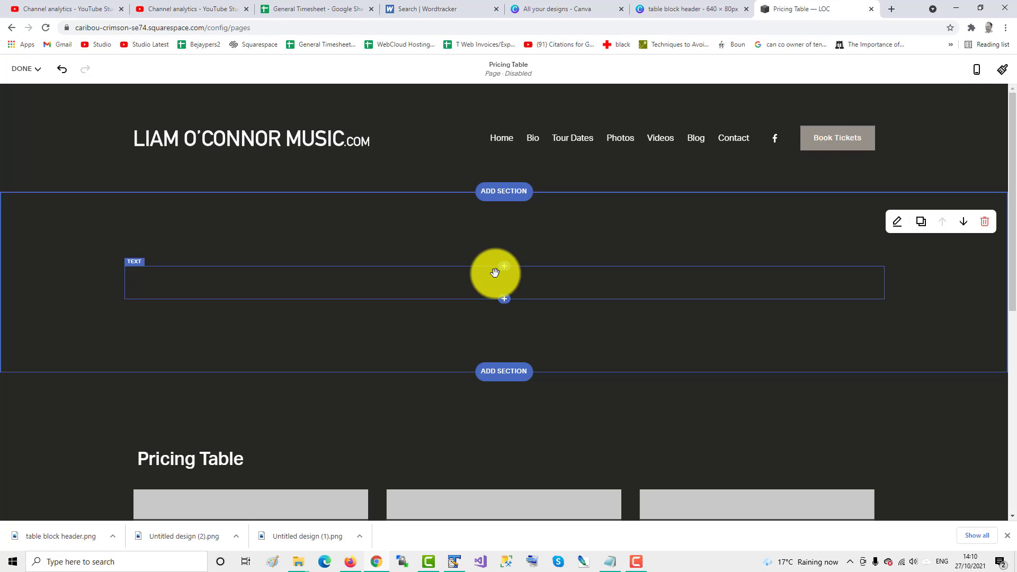
pyautogui.click(504, 267)
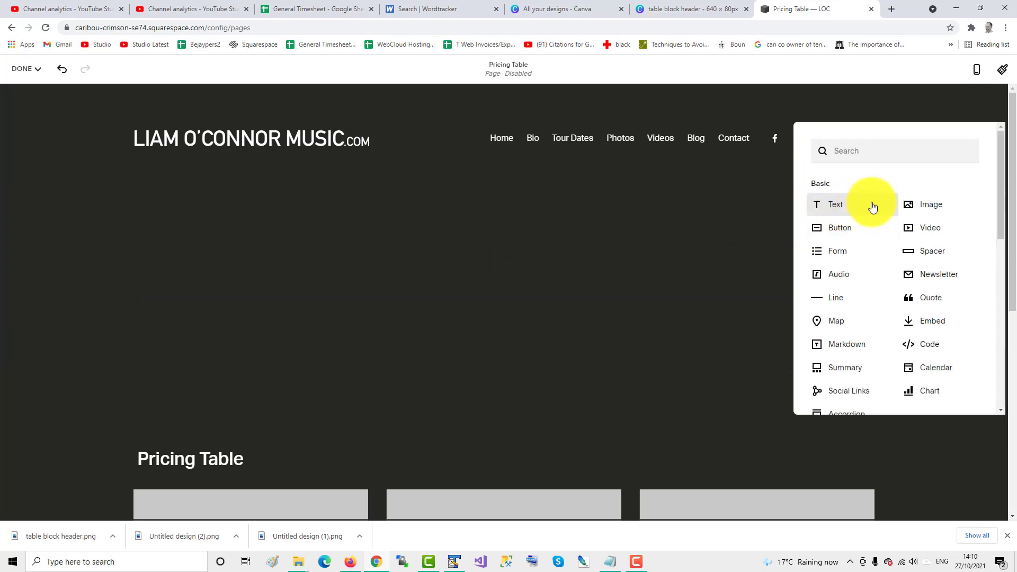
pyautogui.click(930, 204)
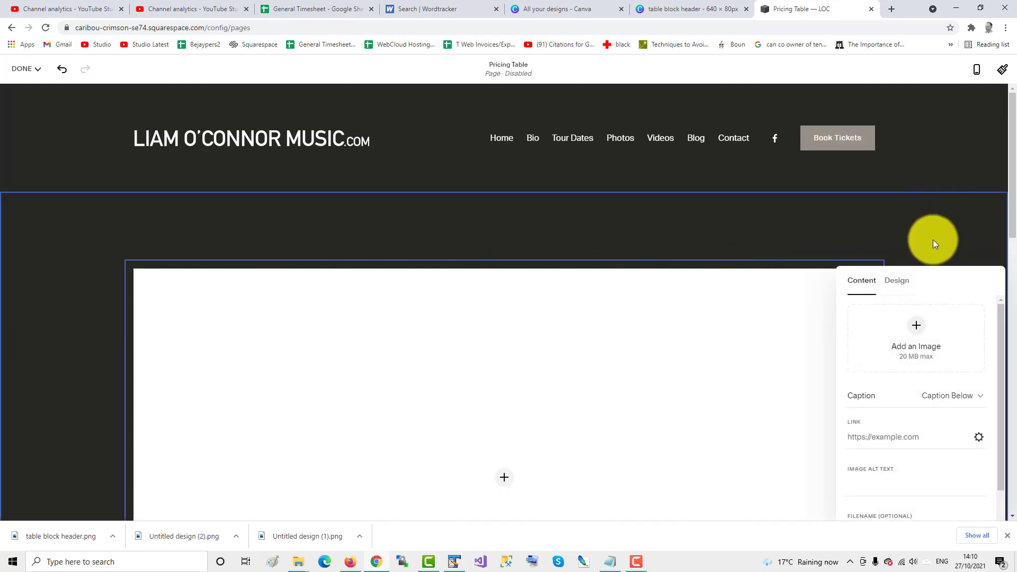
pyautogui.click(916, 348)
pyautogui.click(908, 359)
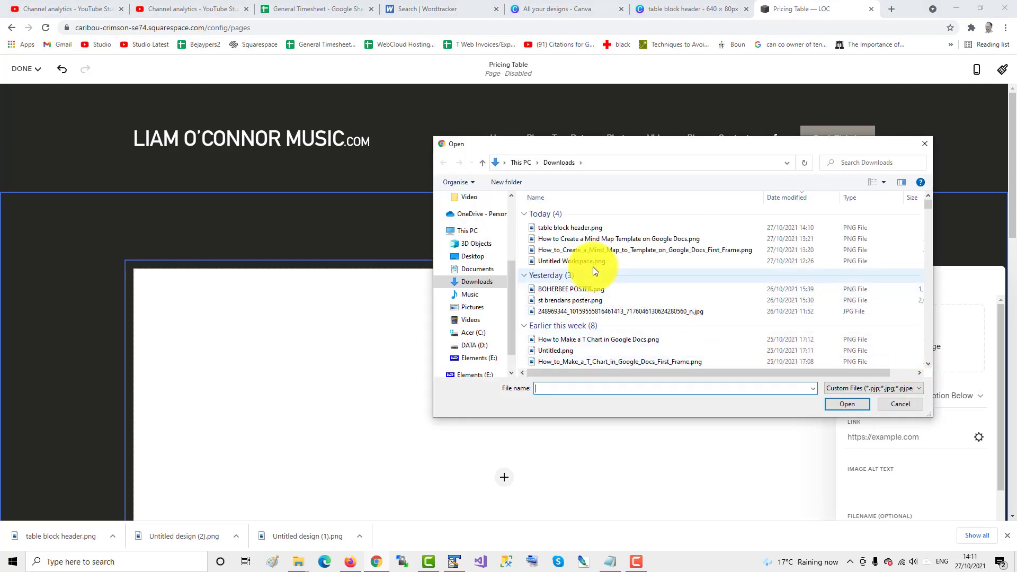
pyautogui.doubleClick(577, 230)
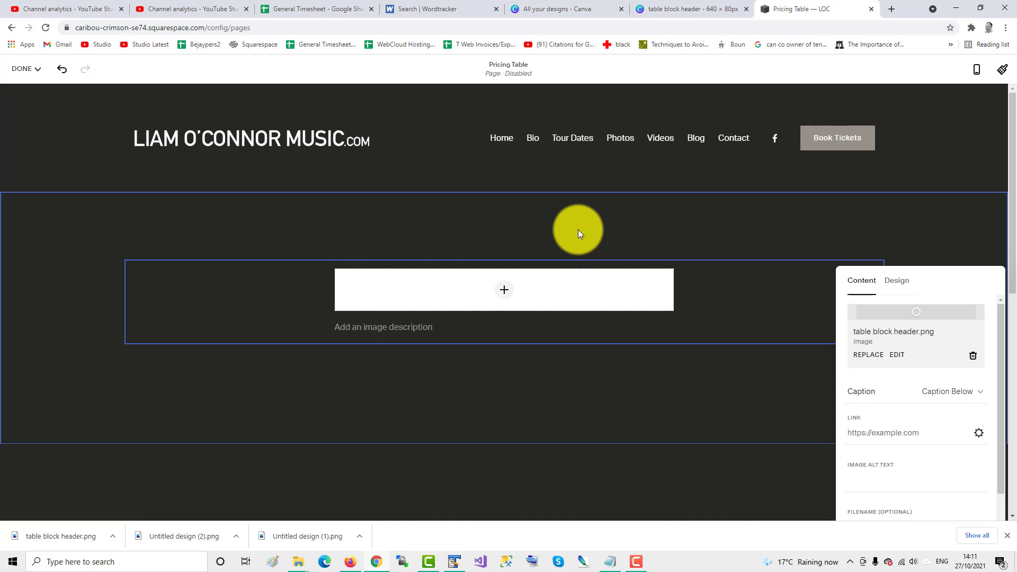
# Step: Add a second image block with table block header.png and drag it beside the first image
pyautogui.click(880, 232)
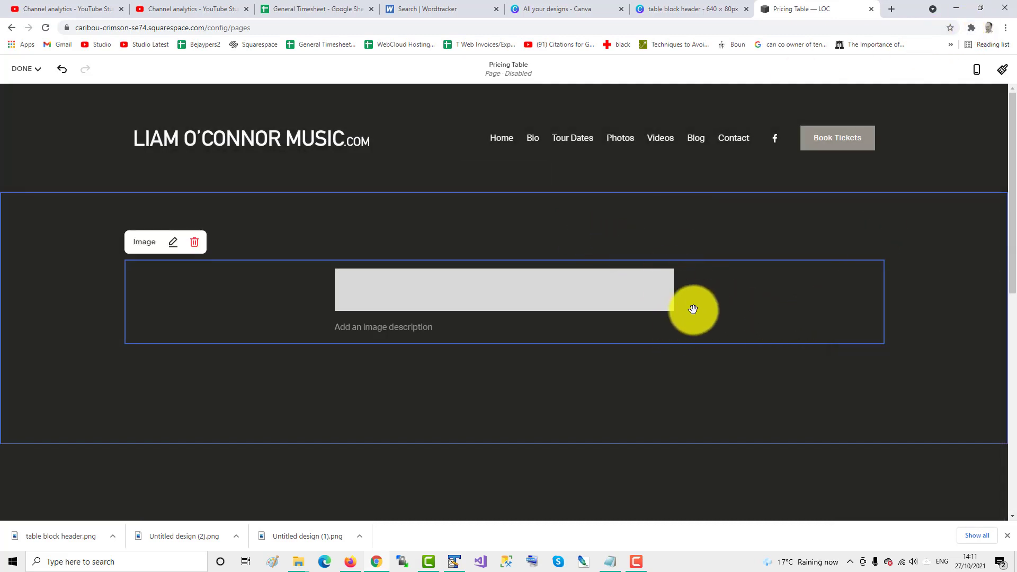
pyautogui.click(550, 328)
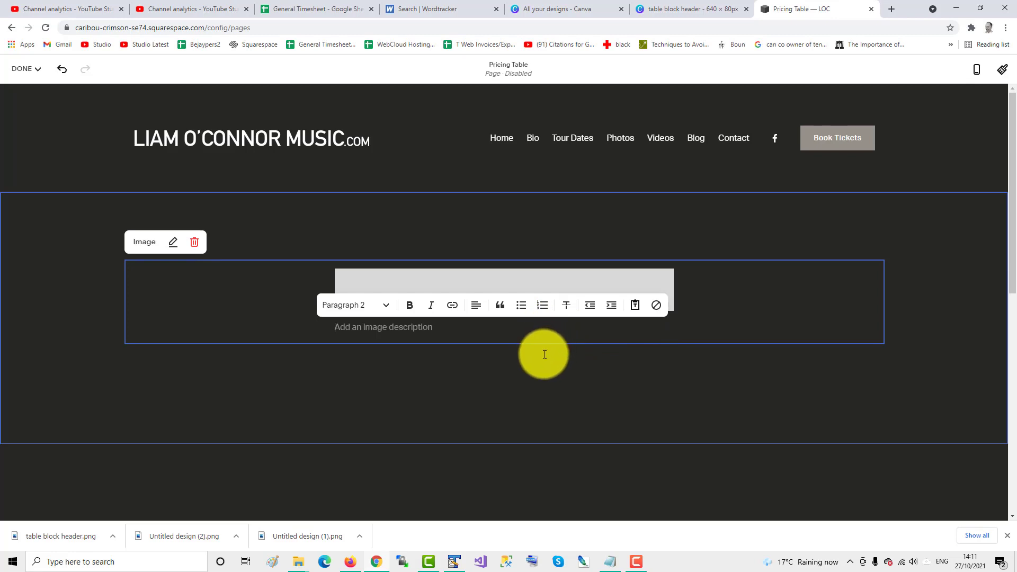
pyautogui.click(524, 355)
pyautogui.click(503, 322)
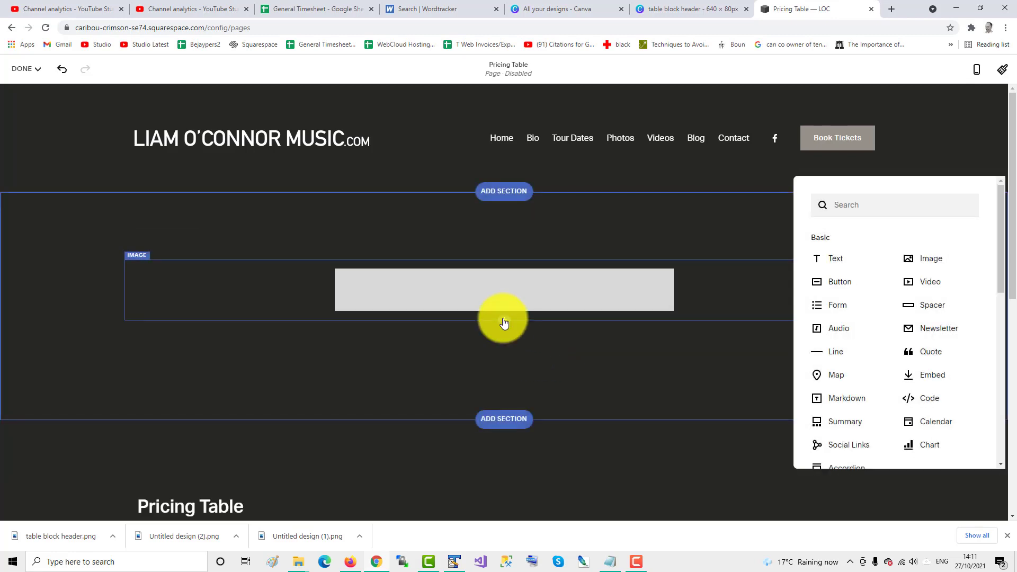
pyautogui.click(923, 260)
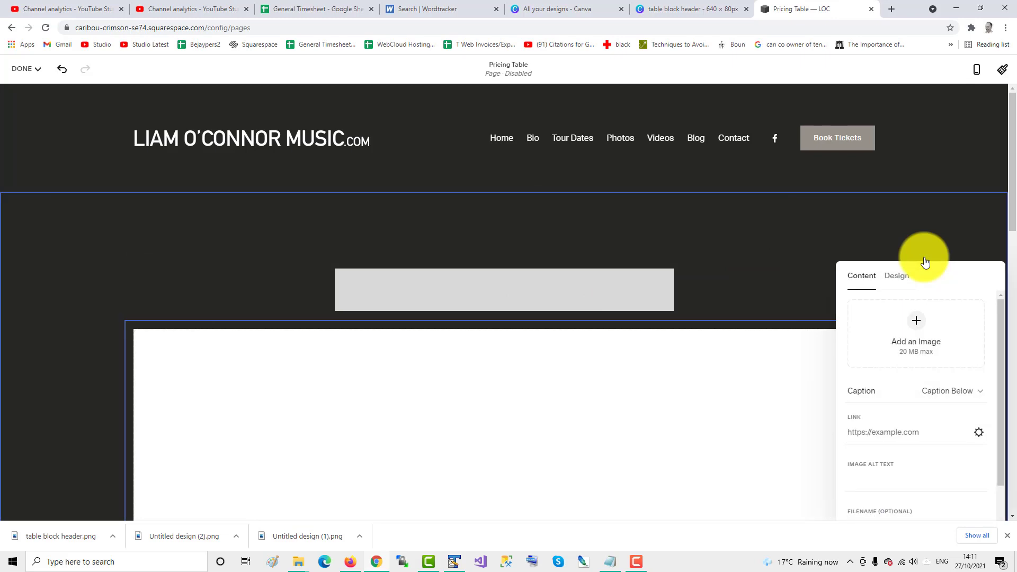
pyautogui.click(923, 332)
pyautogui.click(908, 353)
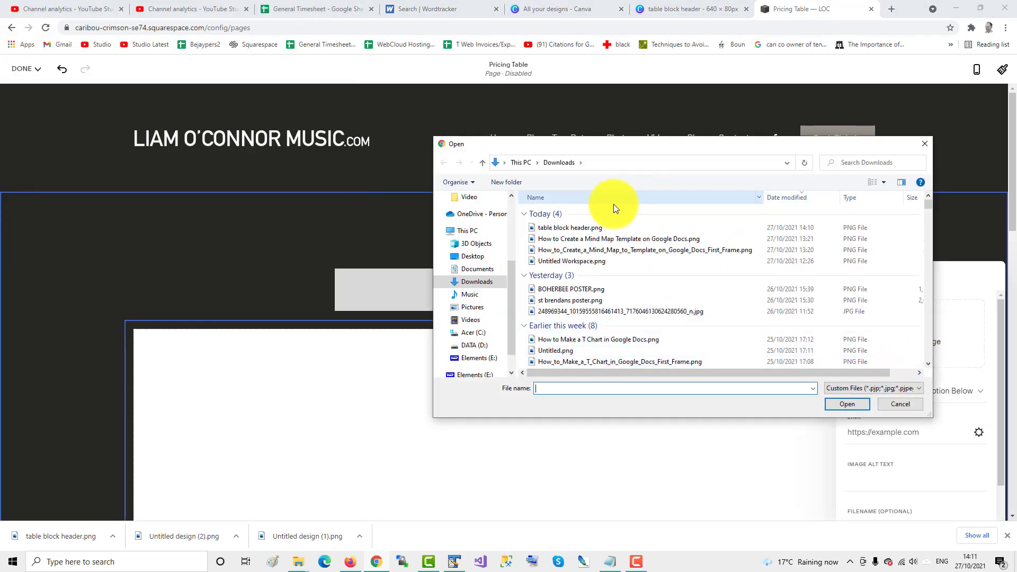
pyautogui.doubleClick(593, 225)
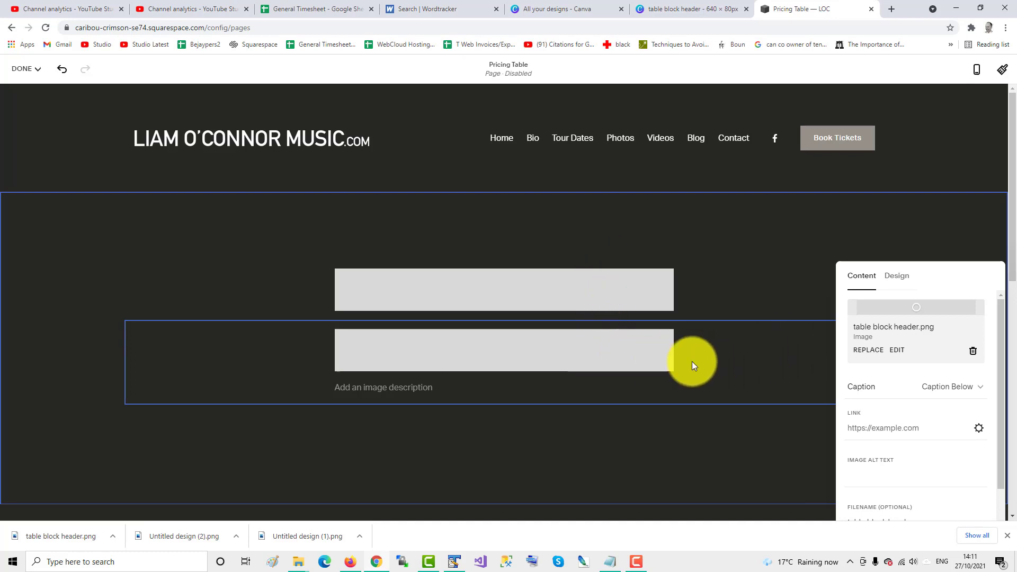
pyautogui.click(545, 354)
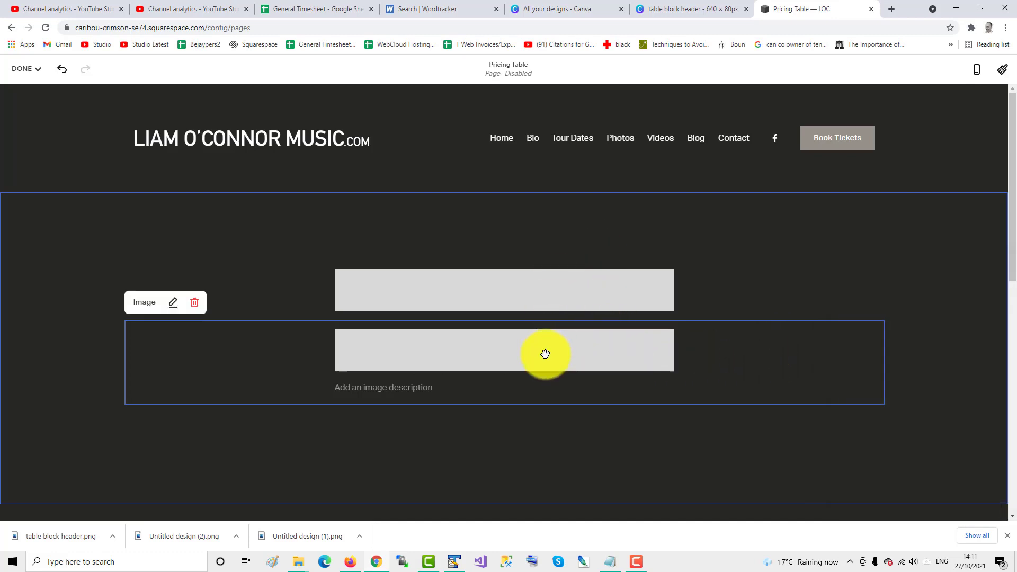
pyautogui.moveTo(597, 351); pyautogui.dragTo(688, 300)
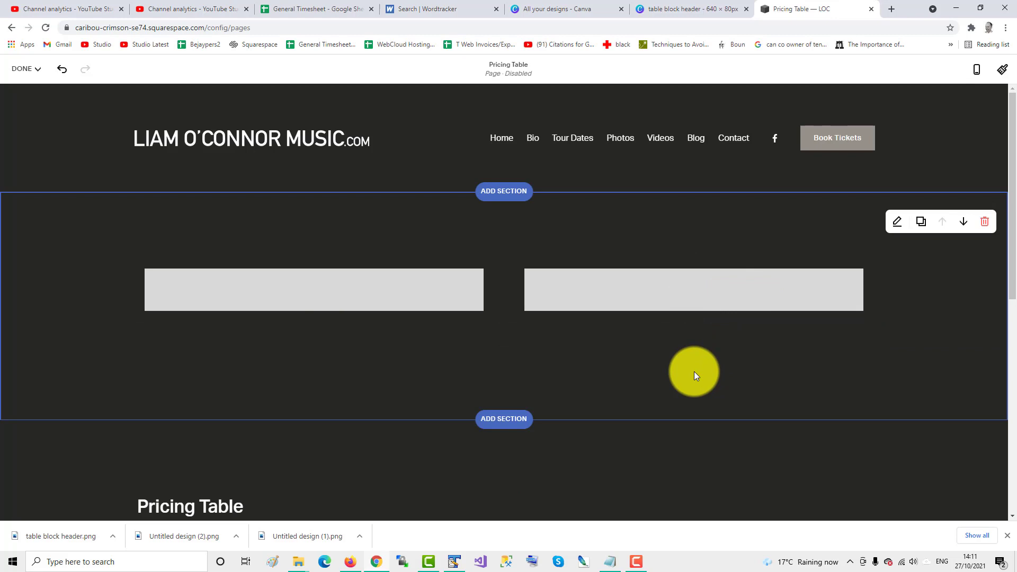
# Step: Add a third image block with table block header.png and drag it to the row's right end
pyautogui.moveTo(491, 357)
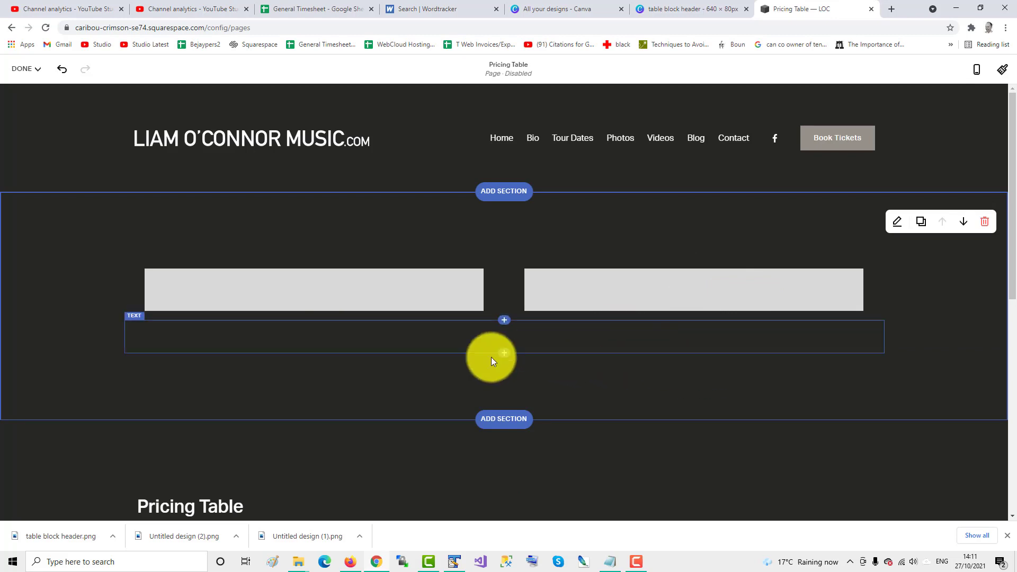
pyautogui.click(503, 355)
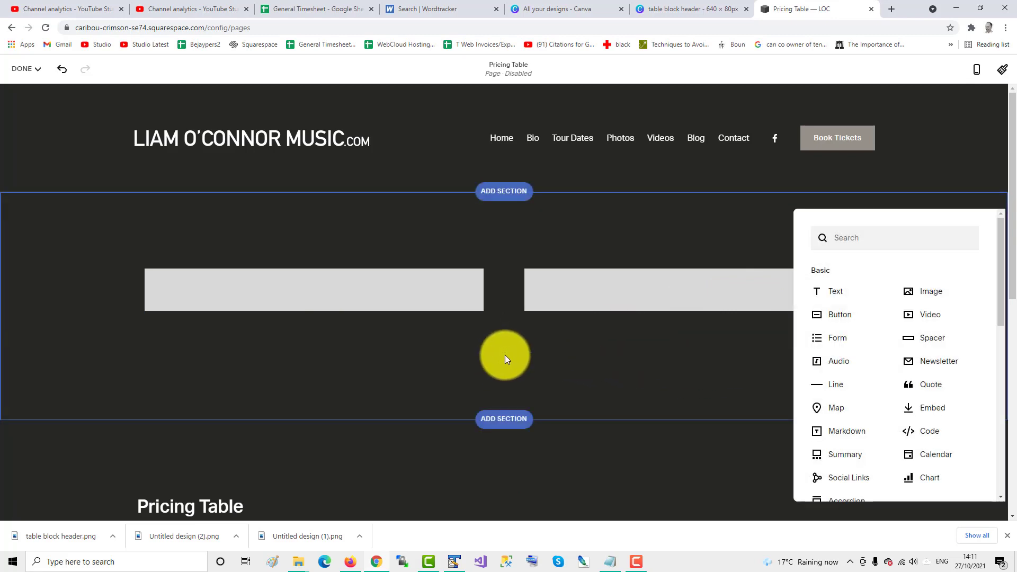
pyautogui.click(922, 295)
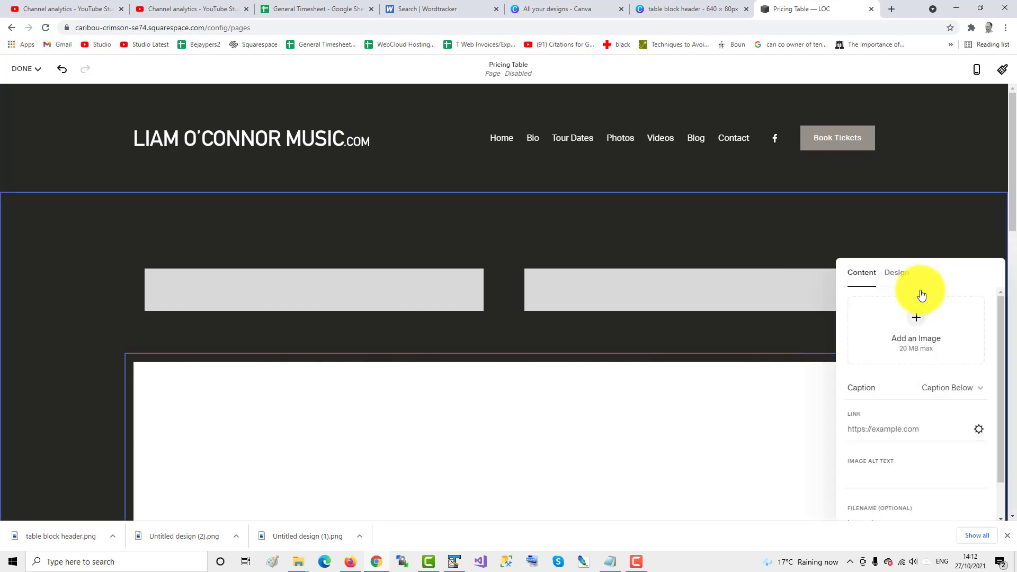
pyautogui.click(909, 319)
pyautogui.click(902, 347)
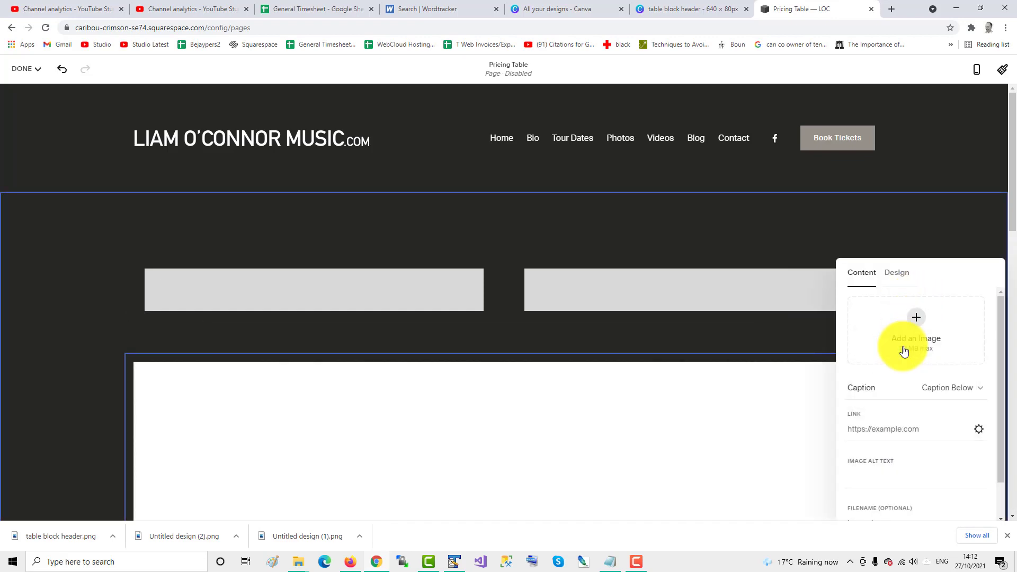
pyautogui.doubleClick(600, 232)
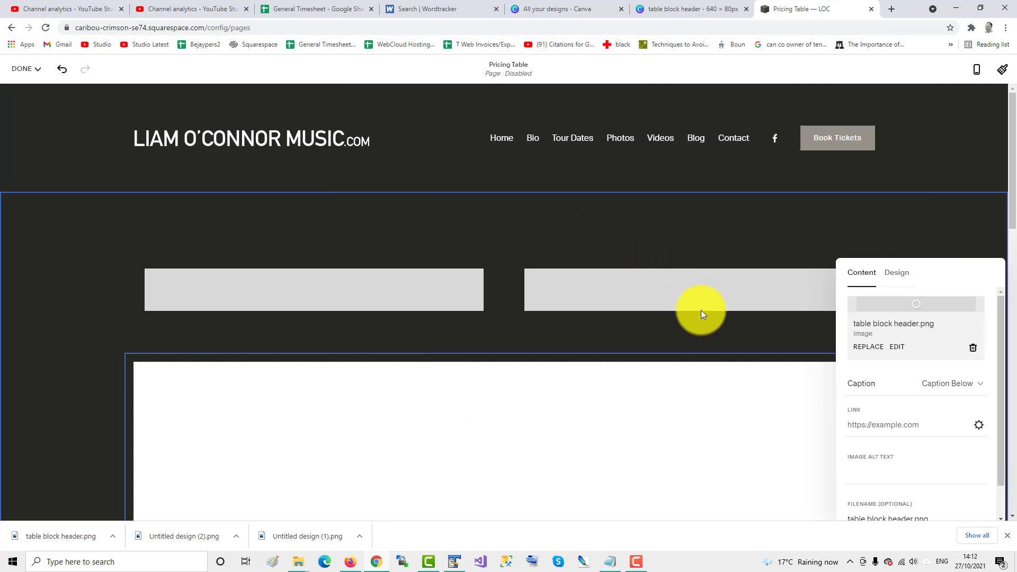
pyautogui.click(703, 331)
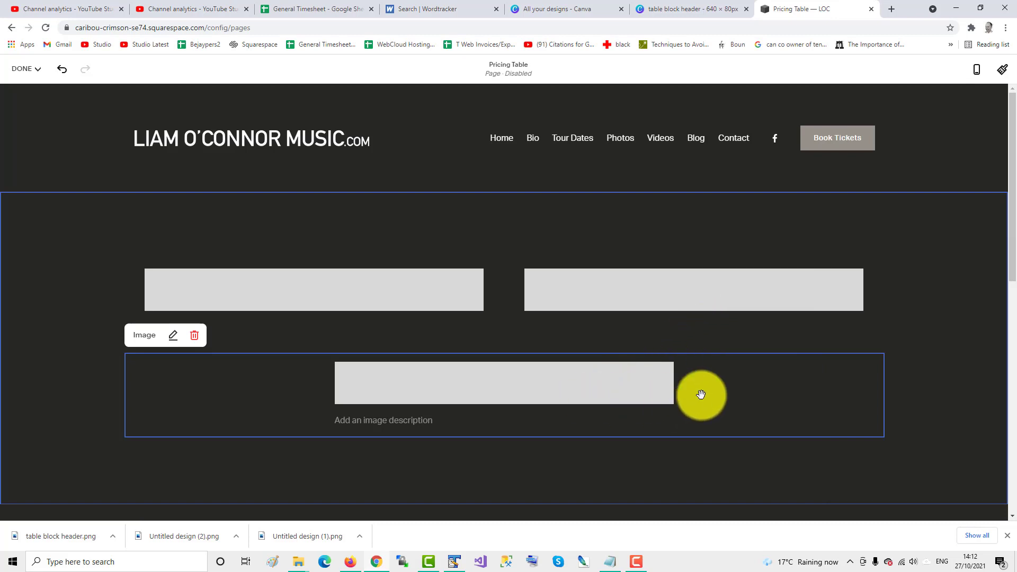
pyautogui.click(696, 343)
pyautogui.moveTo(596, 385); pyautogui.dragTo(842, 287)
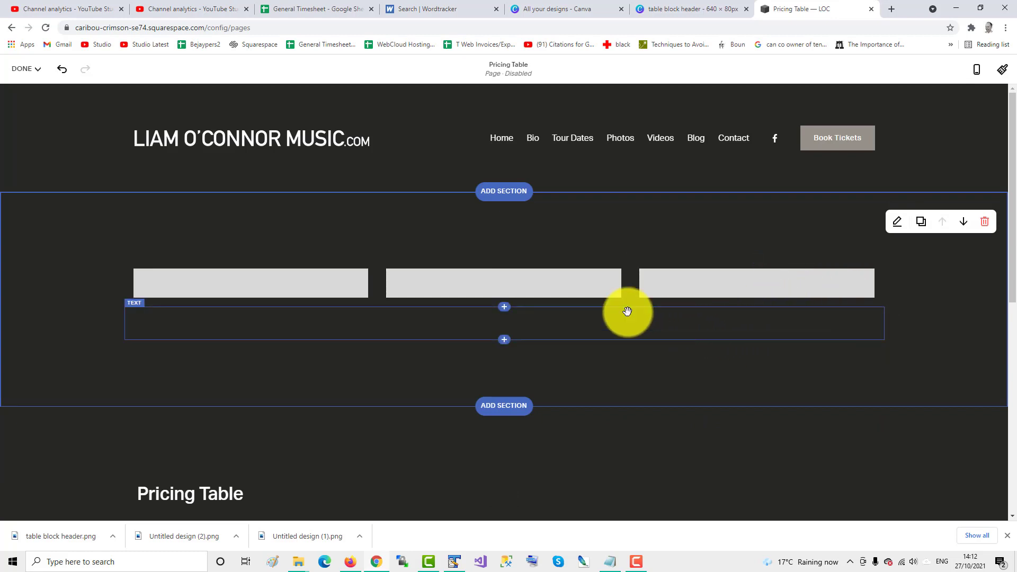
# Step: Switch the first image block's design layout to Stack
pyautogui.click(289, 287)
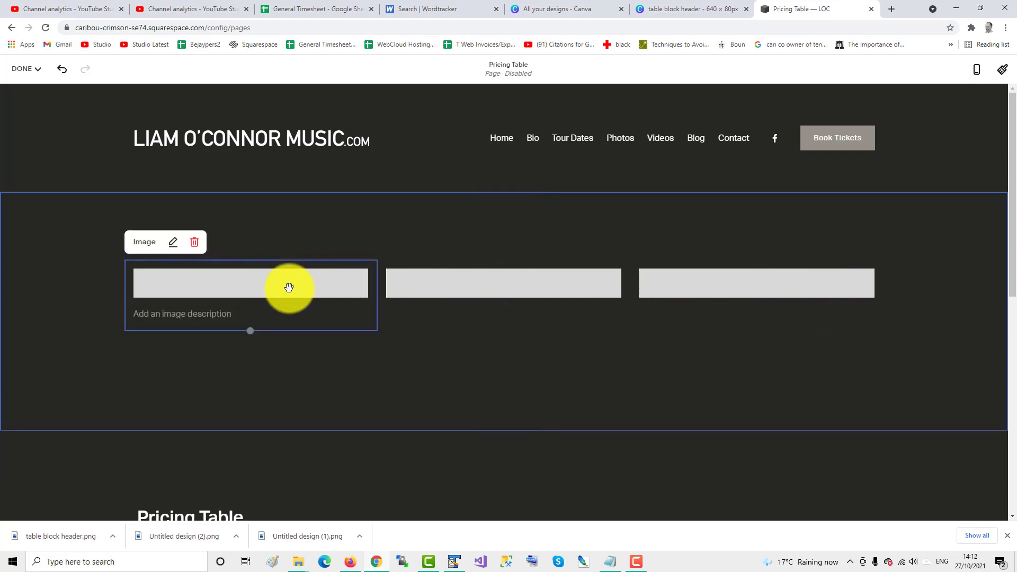
pyautogui.click(174, 244)
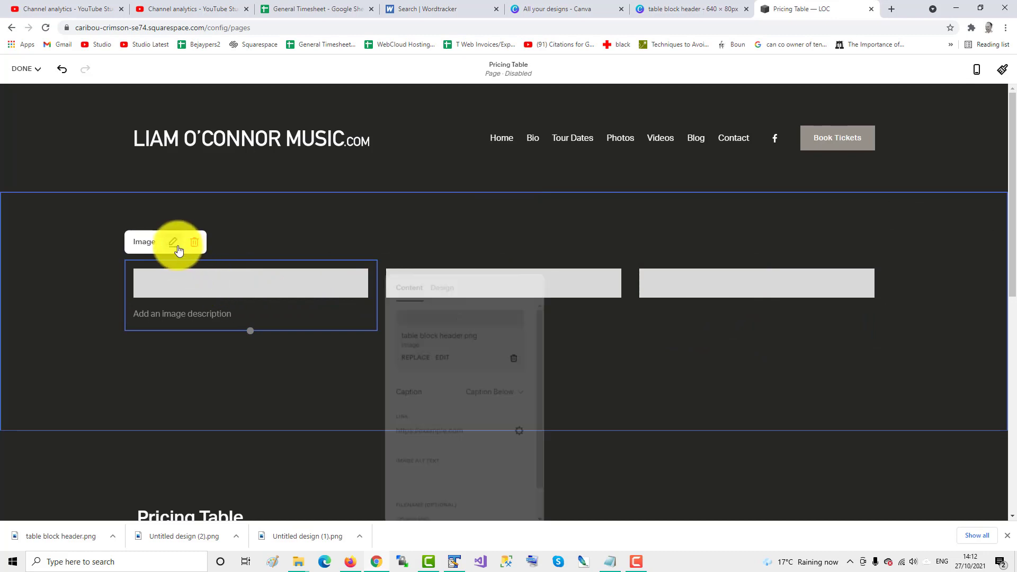
pyautogui.click(446, 293)
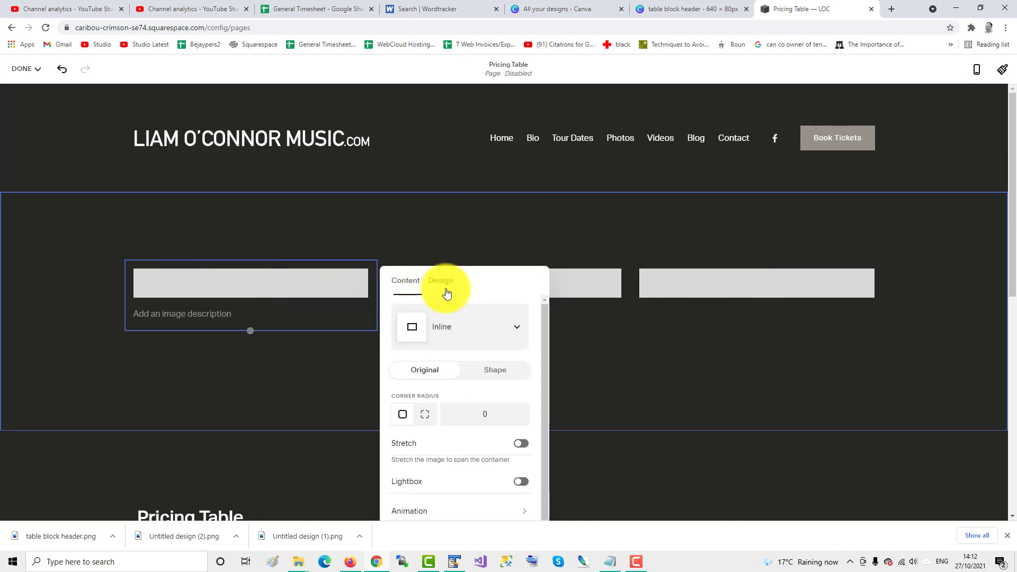
pyautogui.click(516, 333)
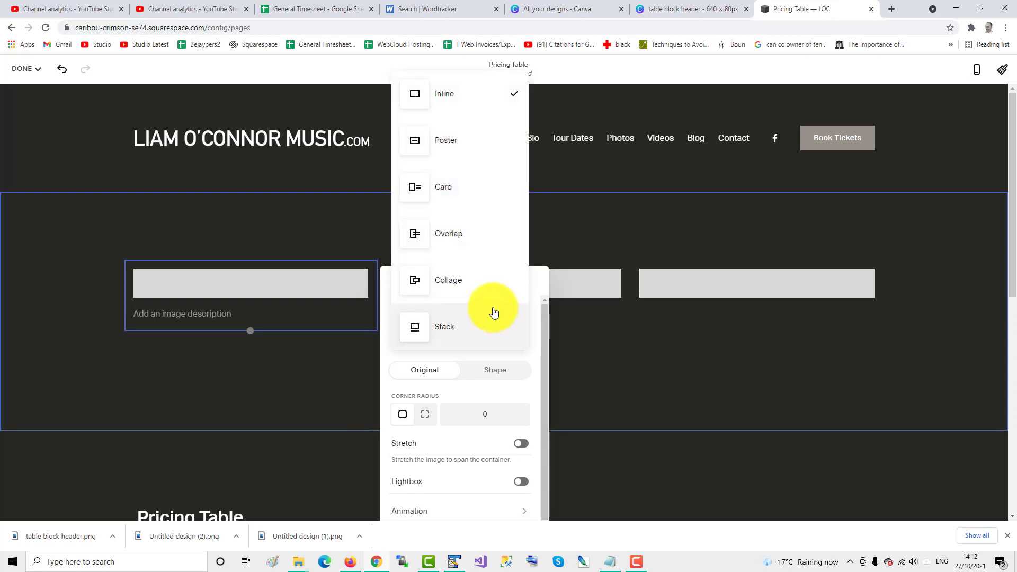
pyautogui.click(447, 340)
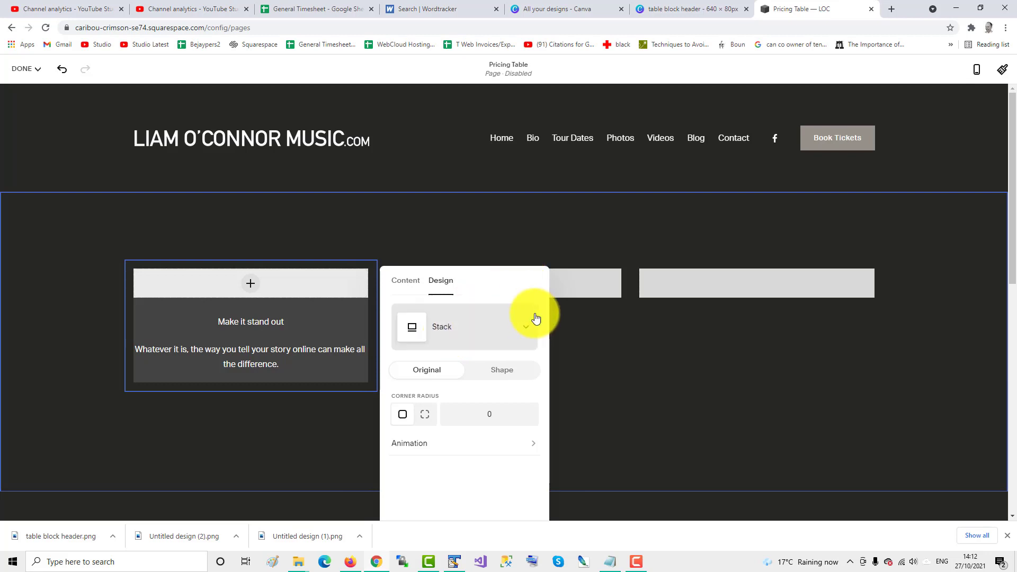
pyautogui.click(597, 280)
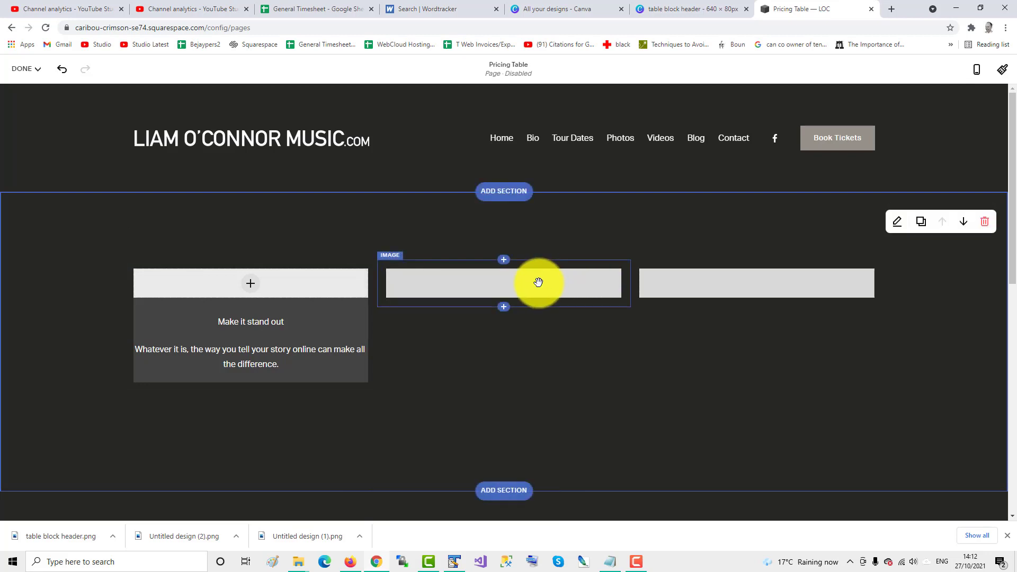
# Step: Switch the middle image block's design layout to Stack
pyautogui.click(459, 280)
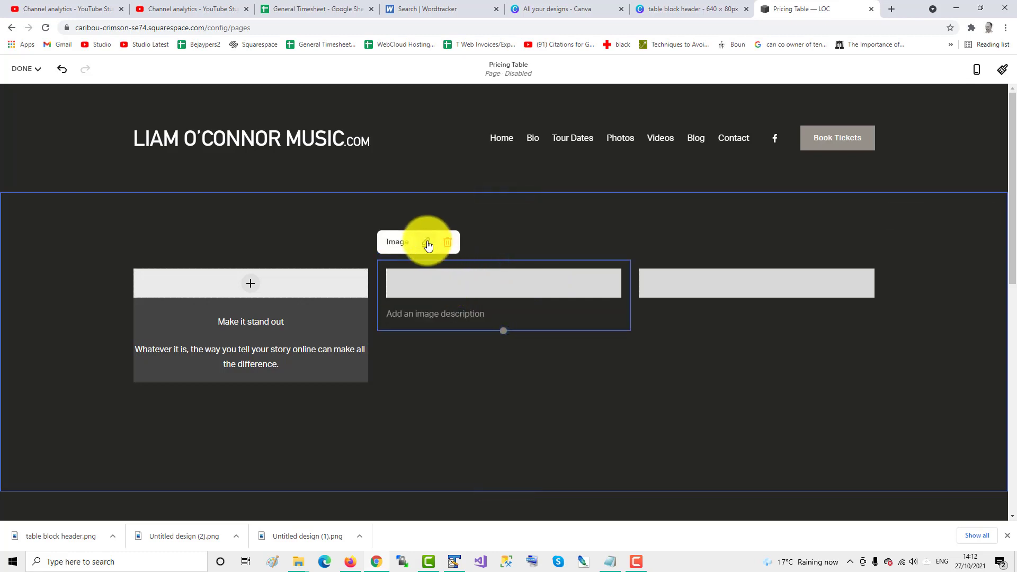
pyautogui.click(427, 243)
pyautogui.click(693, 281)
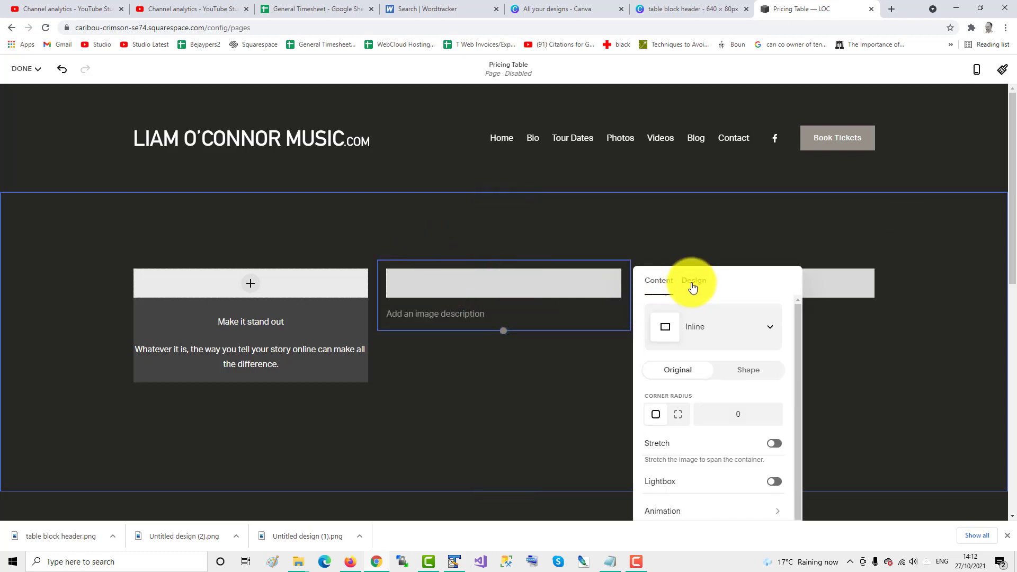
pyautogui.click(766, 334)
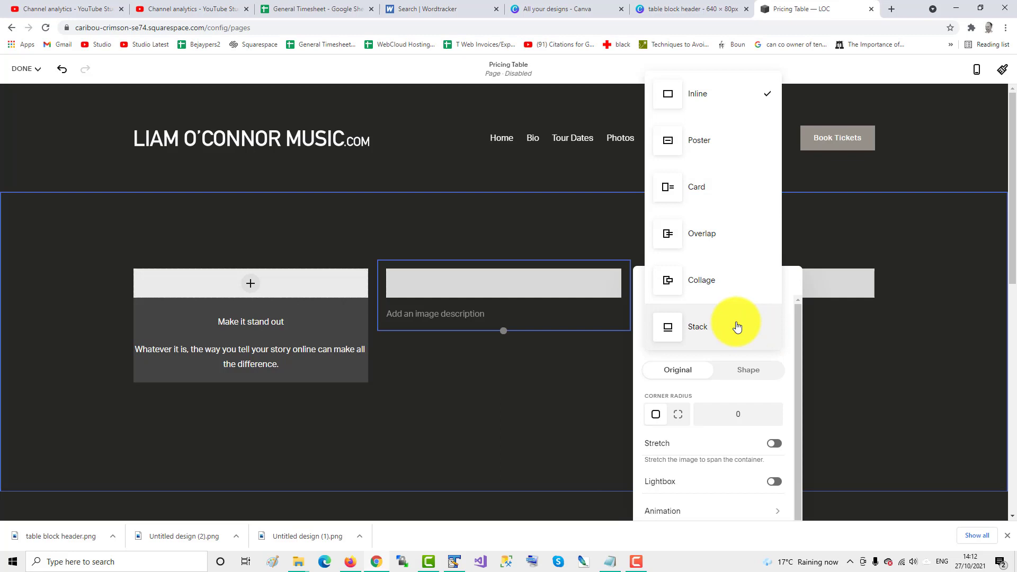
pyautogui.click(706, 329)
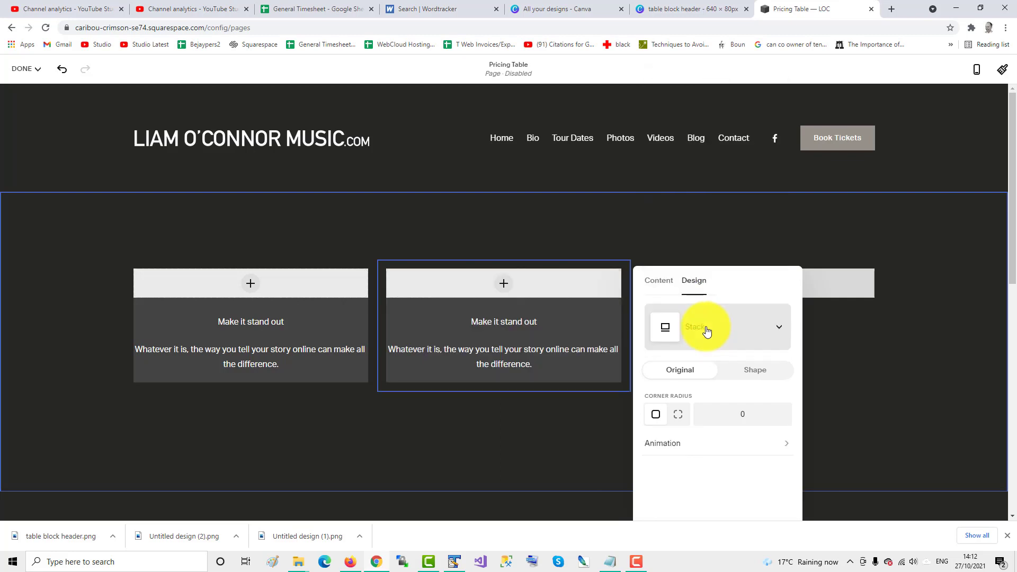
pyautogui.click(821, 291)
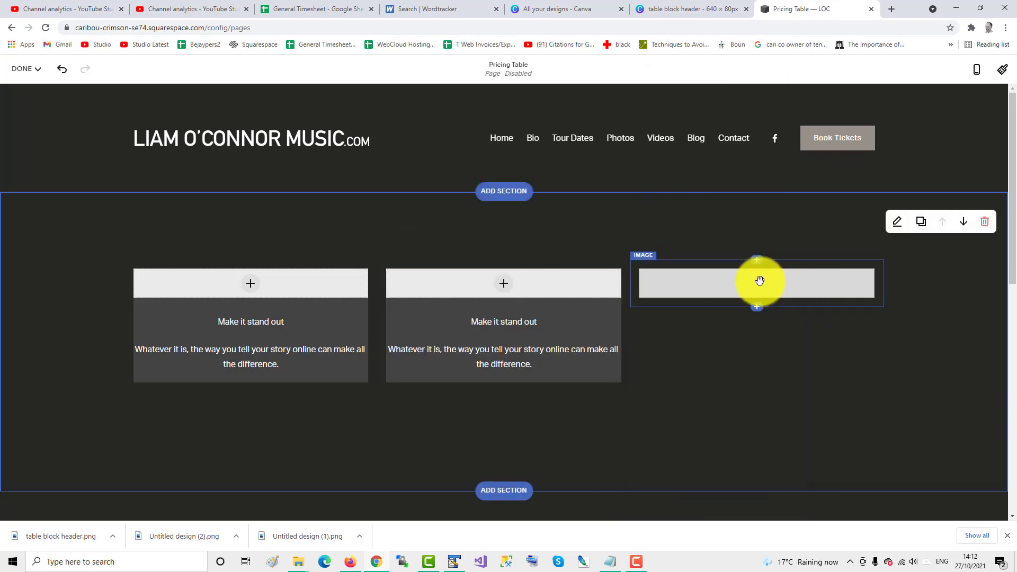
# Step: Switch the third image block's design layout to Stack
pyautogui.click(749, 294)
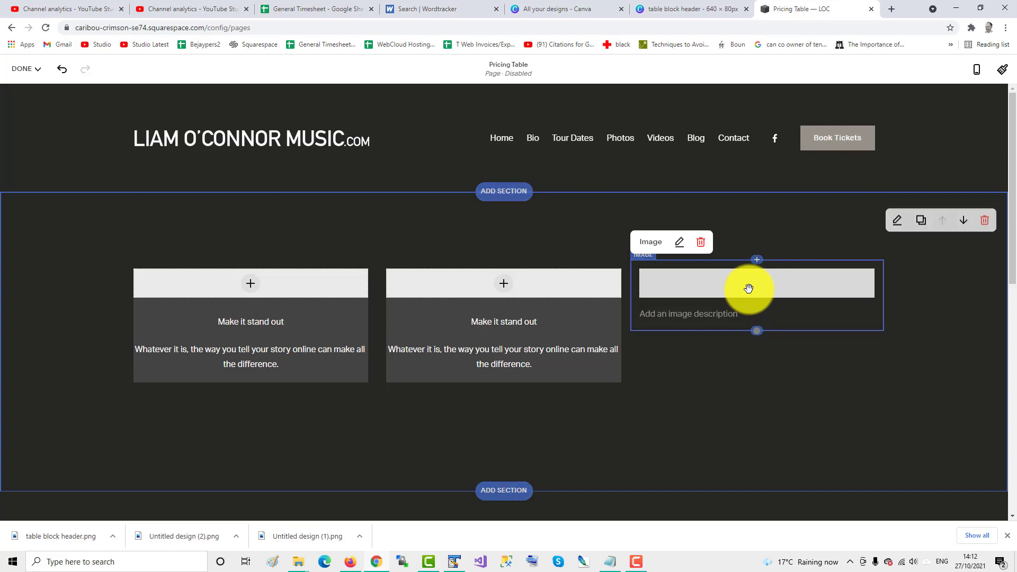
pyautogui.click(679, 243)
pyautogui.click(897, 280)
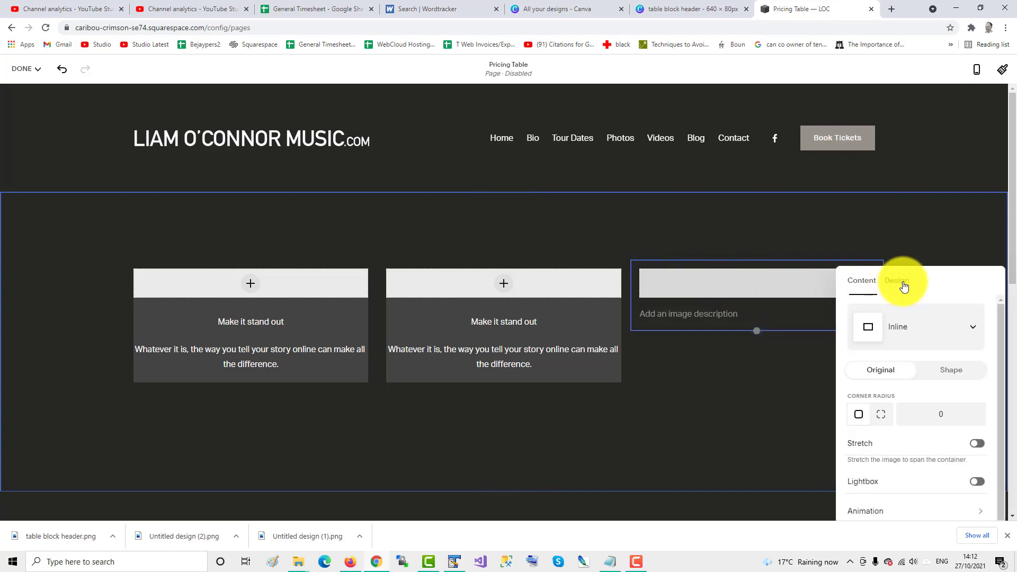
pyautogui.click(972, 329)
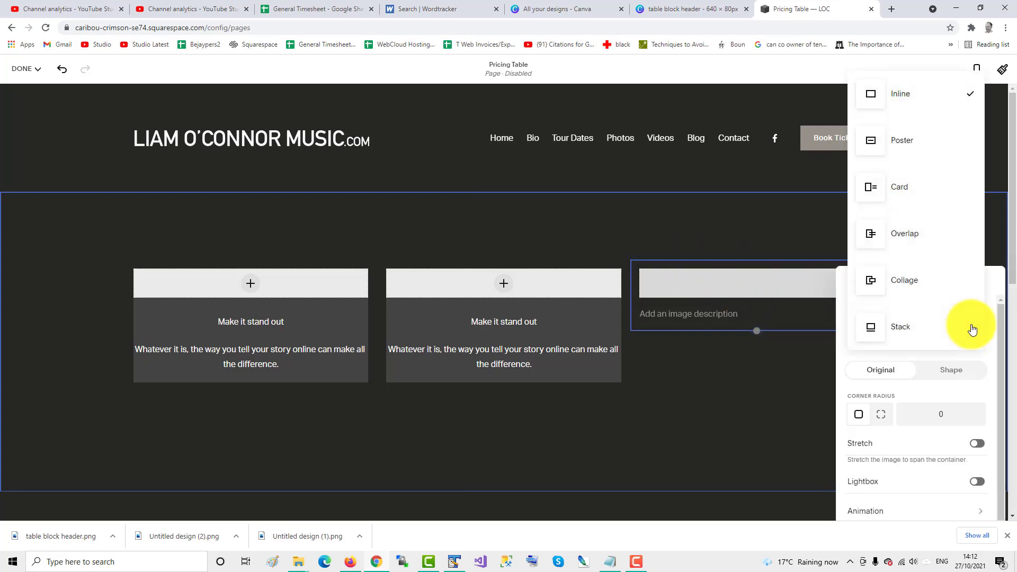
pyautogui.click(910, 335)
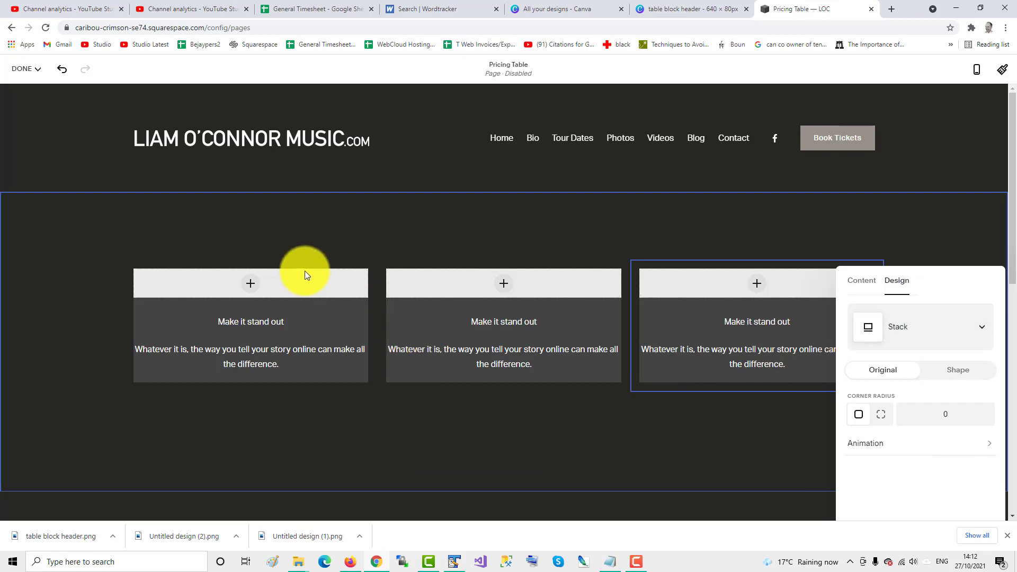
# Step: Give the first card an On Button link labelled 'Offer 1'
pyautogui.press('Escape')
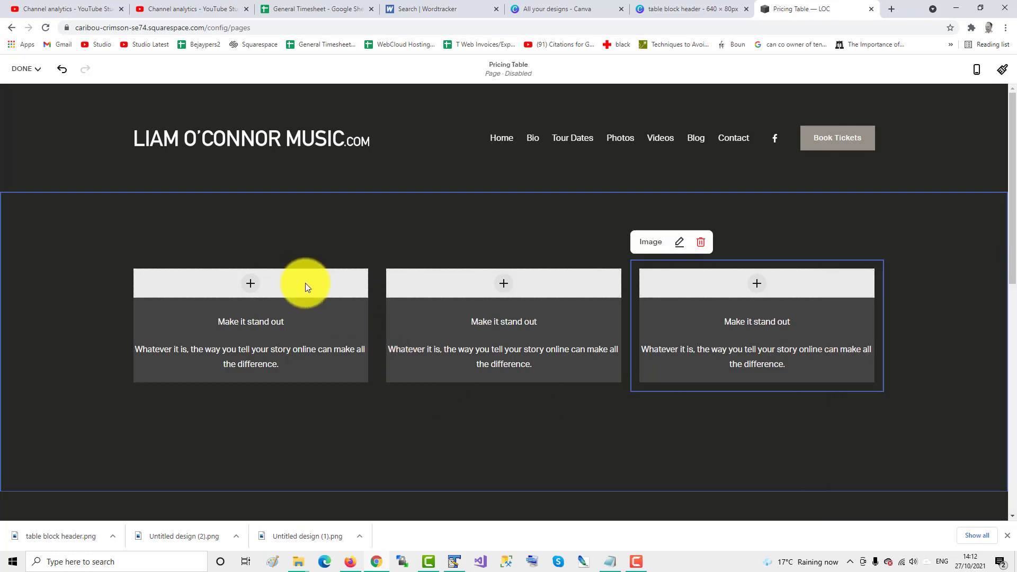
pyautogui.press('Escape')
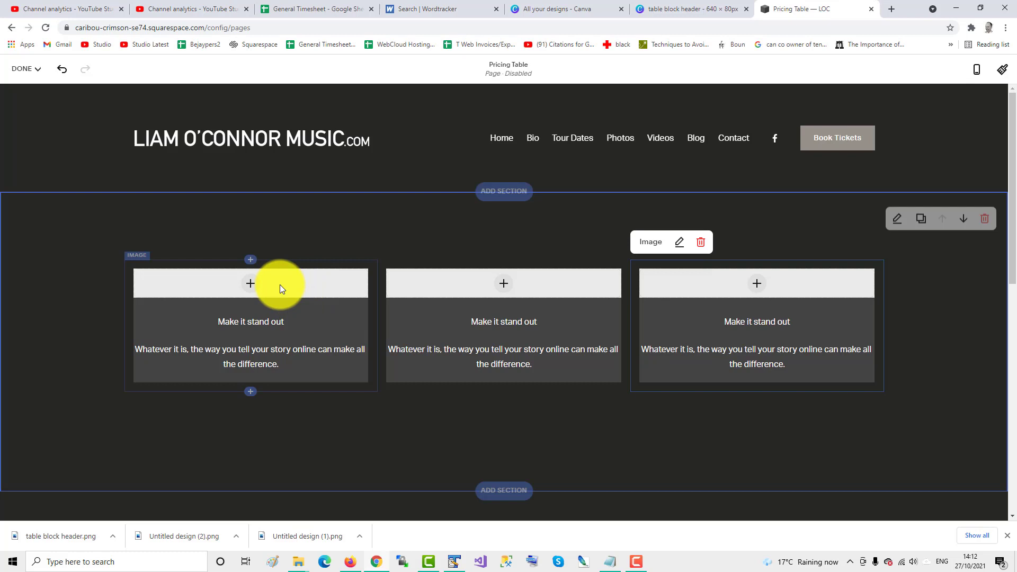
pyautogui.click(215, 339)
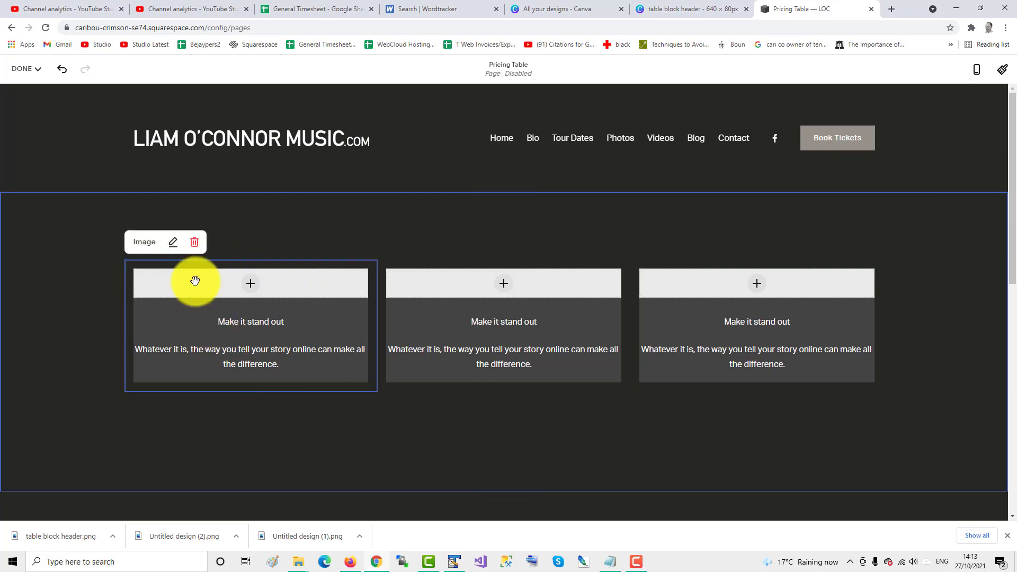
pyautogui.click(174, 243)
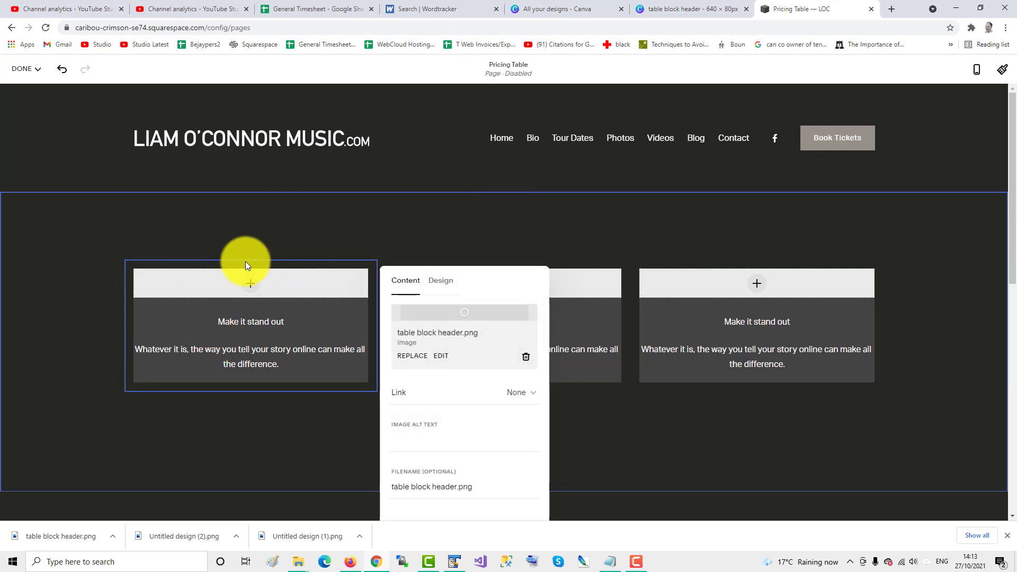
pyautogui.click(534, 395)
pyautogui.click(428, 443)
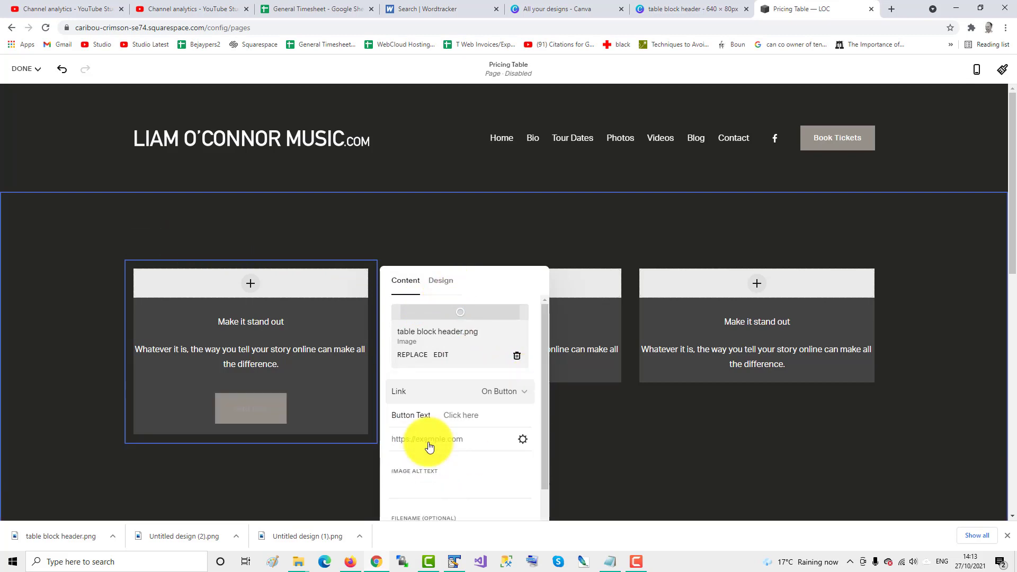
pyautogui.click(460, 416)
pyautogui.write('Offer 1')
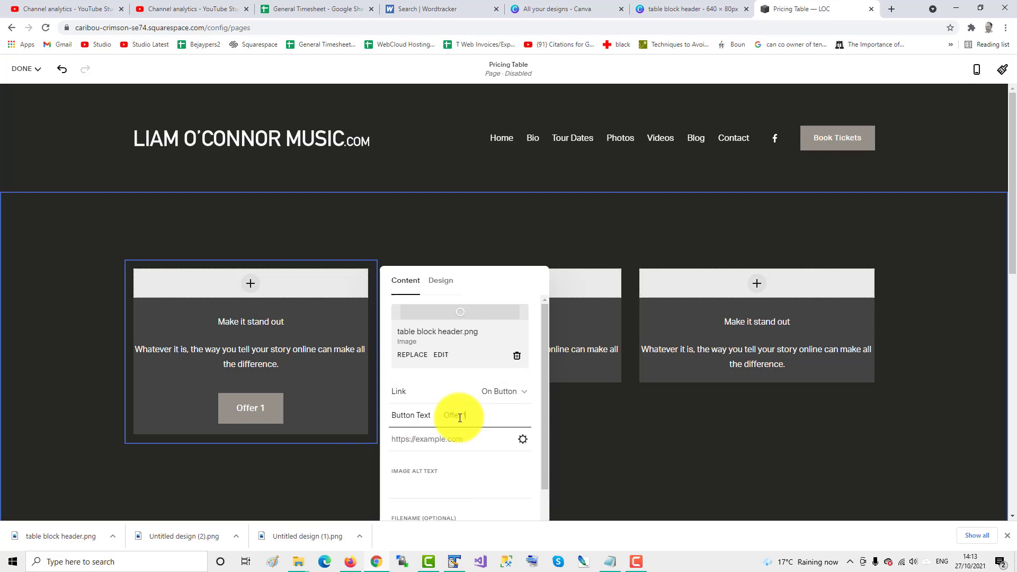
pyautogui.click(576, 370)
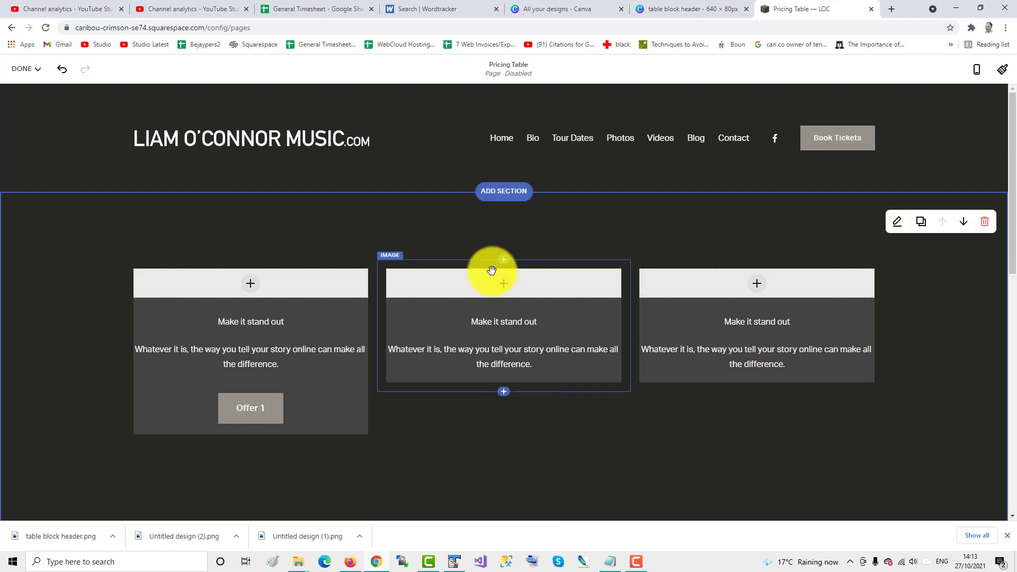
# Step: Give the middle card an On Button link labelled 'Offer 2'
pyautogui.click(454, 293)
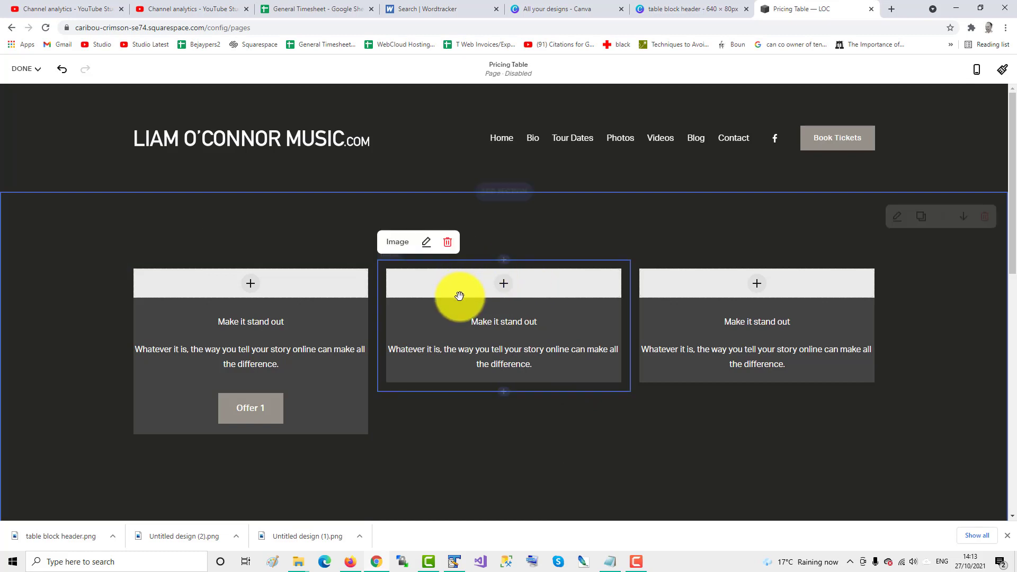
pyautogui.click(427, 246)
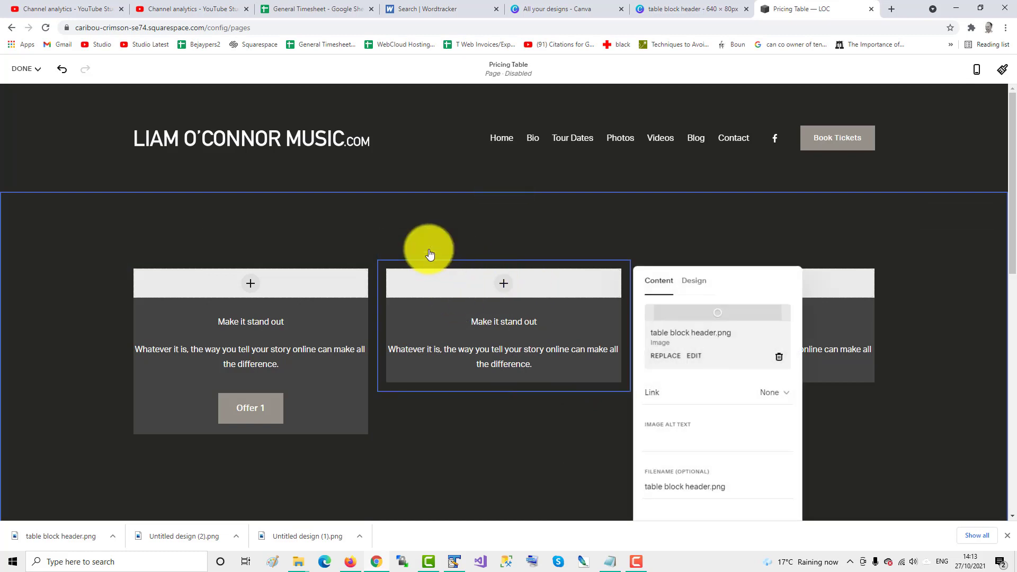
pyautogui.click(785, 394)
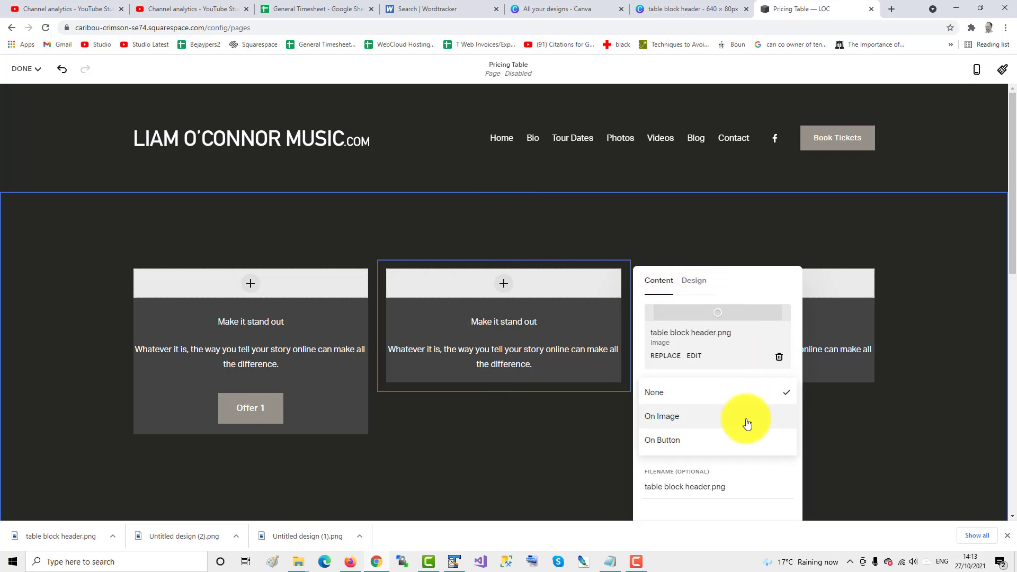
pyautogui.click(713, 448)
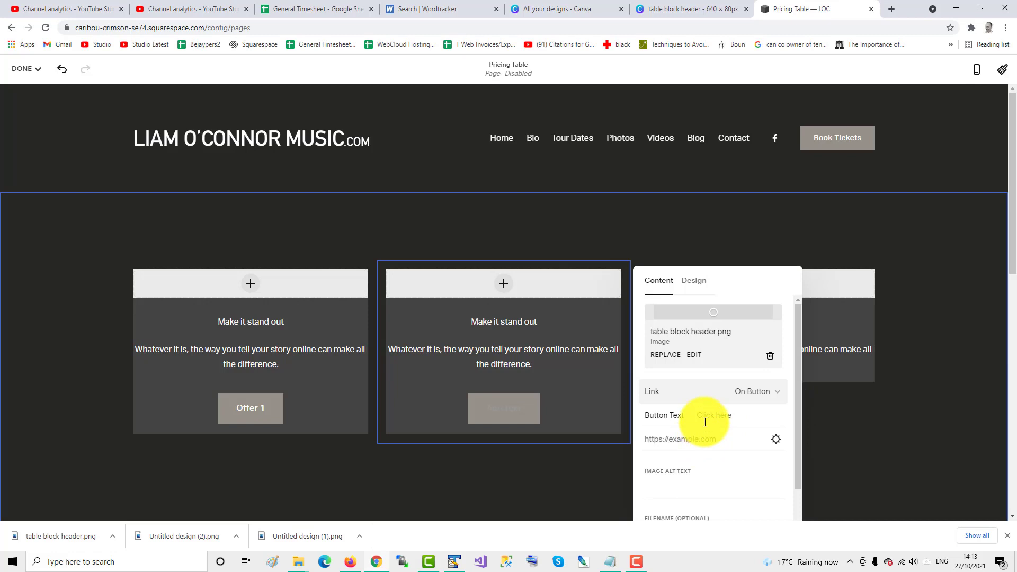
pyautogui.click(707, 421)
pyautogui.write('Off')
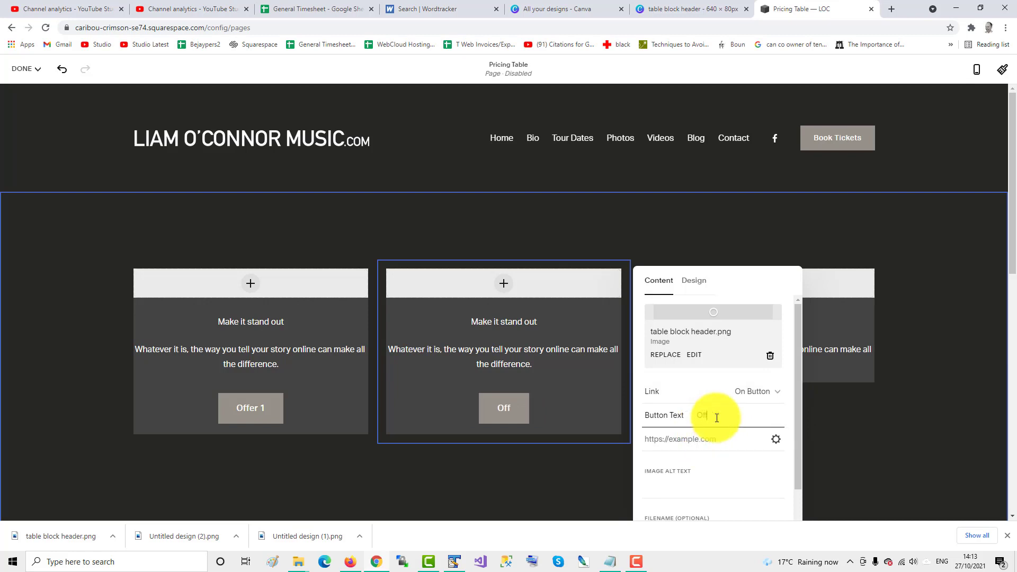
pyautogui.write('er 2')
pyautogui.press('Escape')
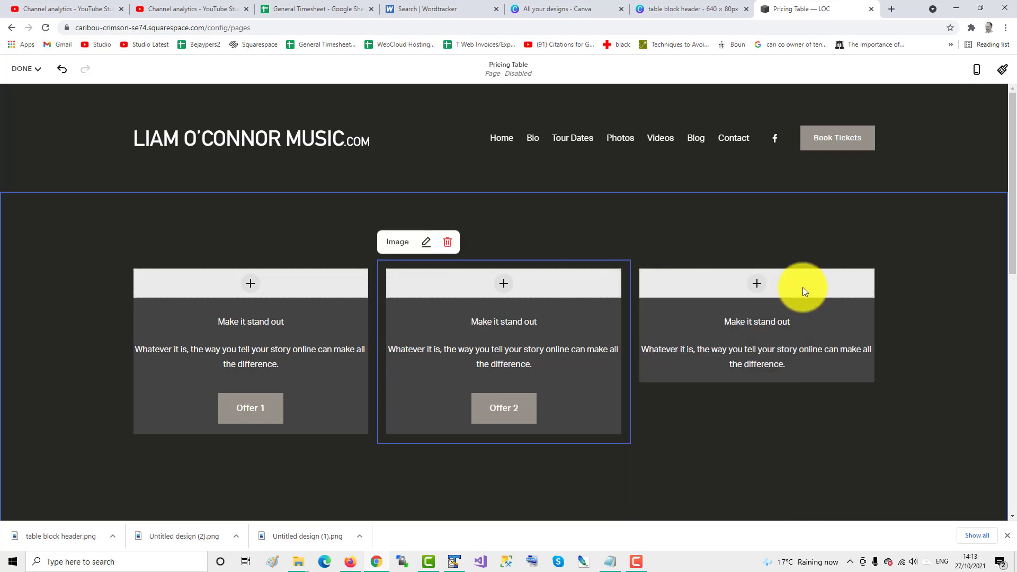
# Step: Give the third card an On Button link labelled 'Offer 3'
pyautogui.click(788, 288)
pyautogui.click(680, 244)
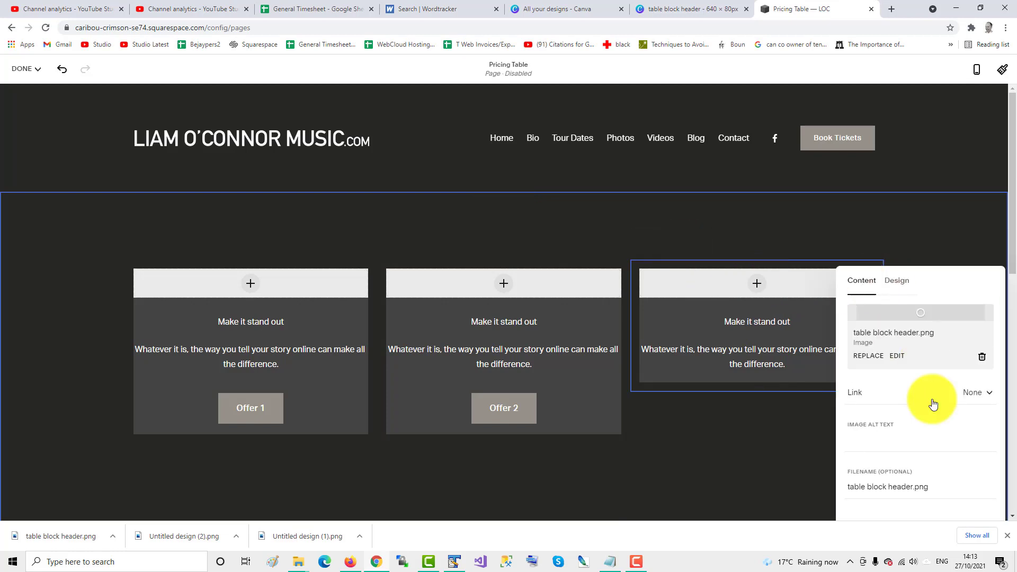
pyautogui.click(933, 404)
pyautogui.click(906, 439)
pyautogui.write('Offer 3')
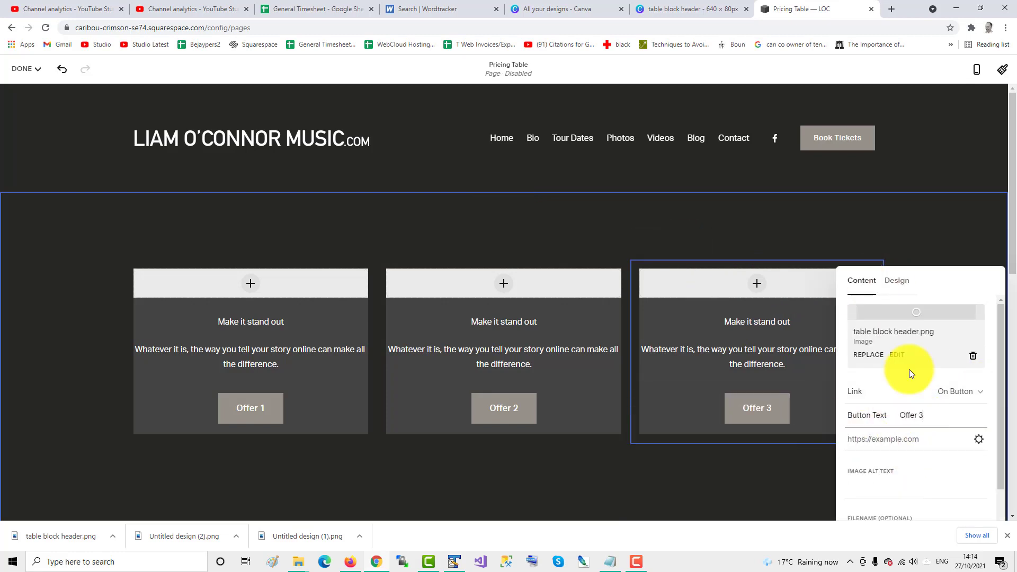
pyautogui.press('Escape')
# Step: Title the three cards Package €20, Package €50 and Package €100 using the sample table's heading
pyautogui.moveTo(1012, 261); pyautogui.dragTo(1013, 439)
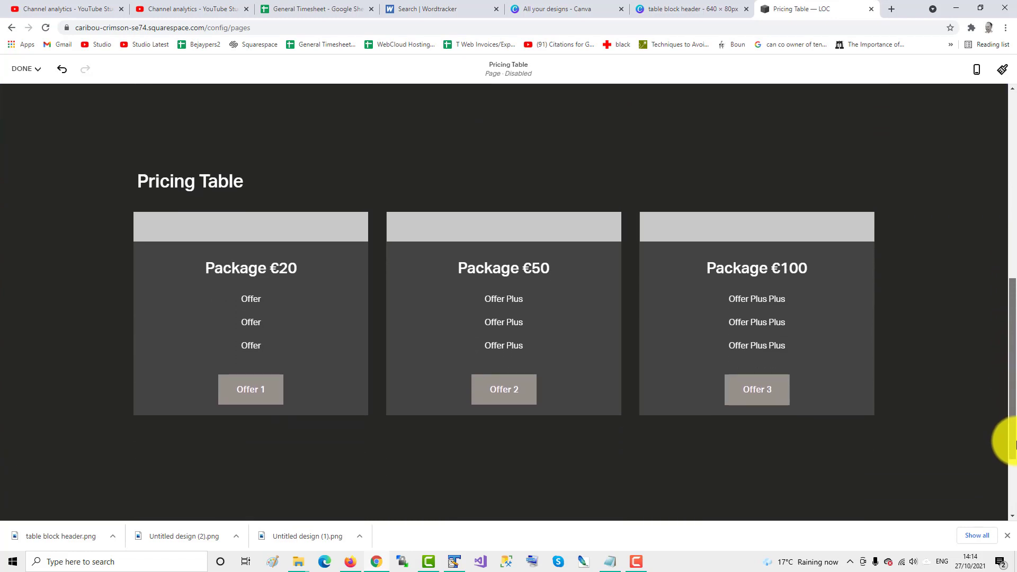
pyautogui.click(247, 278)
pyautogui.doubleClick(232, 269)
pyautogui.hotkey('shift', 'Right')
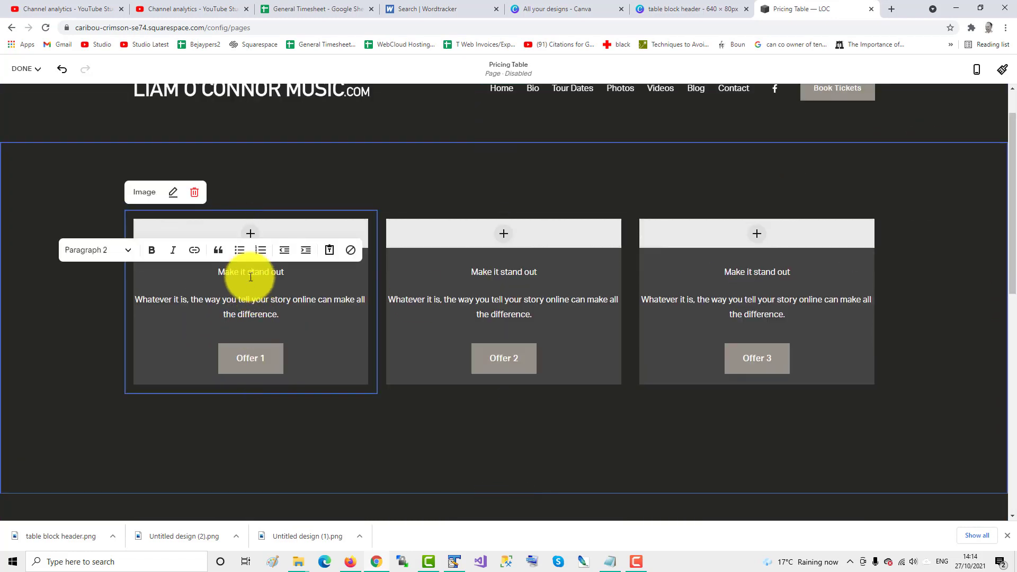
pyautogui.write('Package €20')
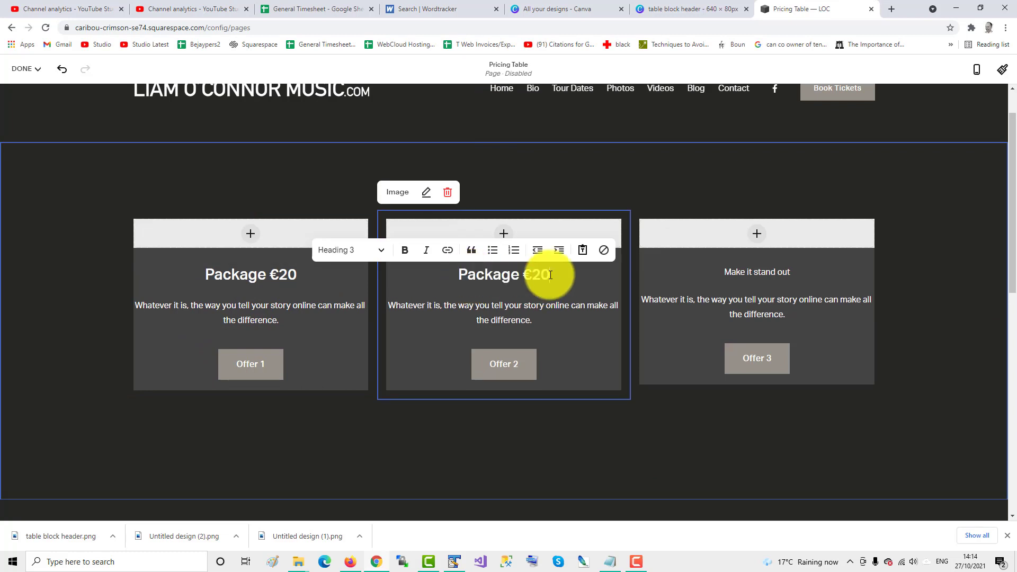
pyautogui.press('BackSpace')
pyautogui.press('BackSpace')
pyautogui.write('50')
pyautogui.tripleClick(730, 273)
pyautogui.write('Package €')
pyautogui.write('100')
# Step: Replace each card's description with the three Offer lines copied from the sample table
pyautogui.moveTo(1013, 269); pyautogui.dragTo(1002, 432)
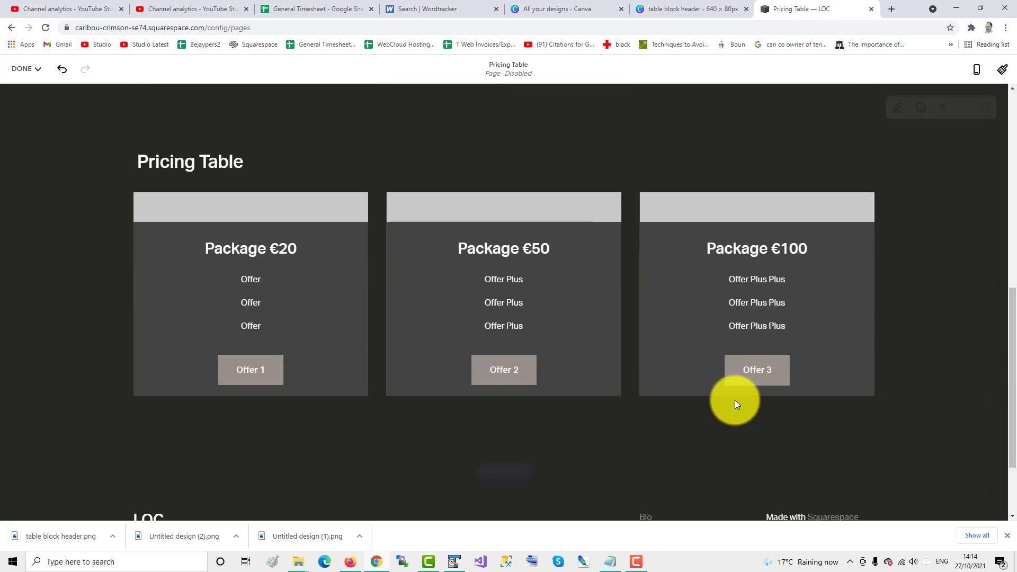
pyautogui.click(255, 285)
pyautogui.moveTo(239, 277); pyautogui.dragTo(290, 333)
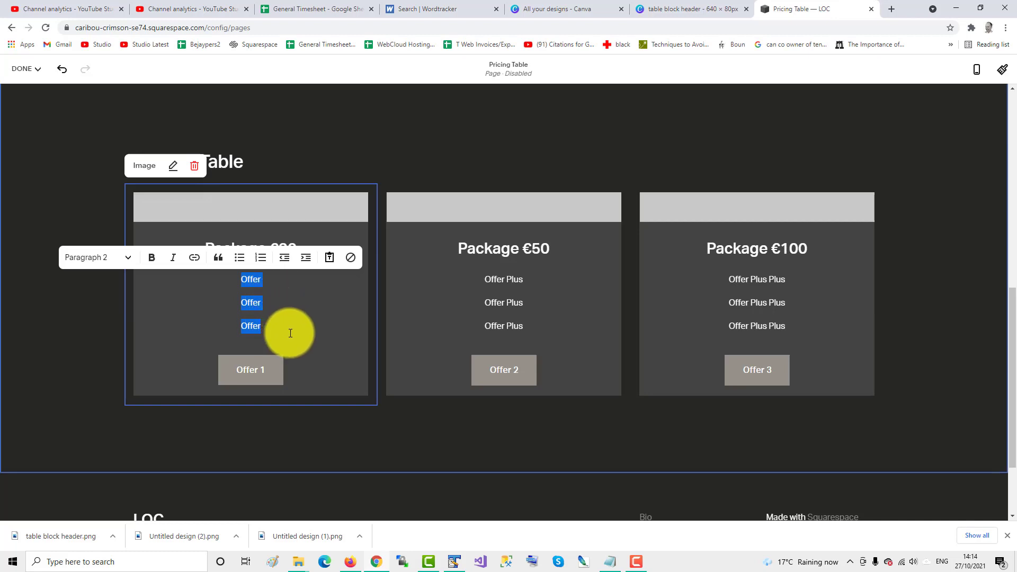
pyautogui.hotkey('ctrl', 'c')
pyautogui.scroll(7, 998, 187)
pyautogui.tripleClick(187, 261)
pyautogui.hotkey('ctrl', 'v')
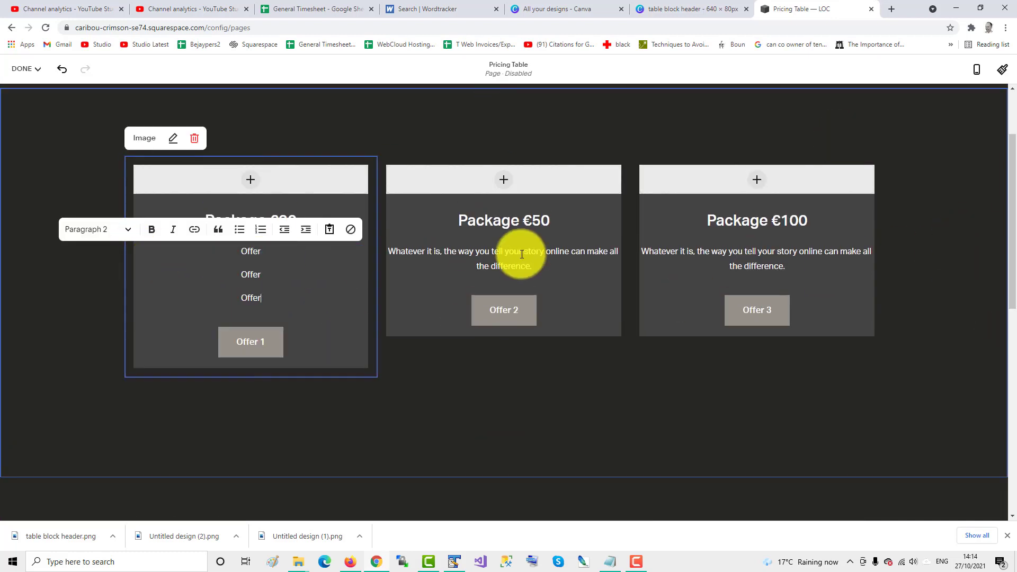
pyautogui.tripleClick(521, 254)
pyautogui.hotkey('ctrl', 'v')
pyautogui.tripleClick(647, 247)
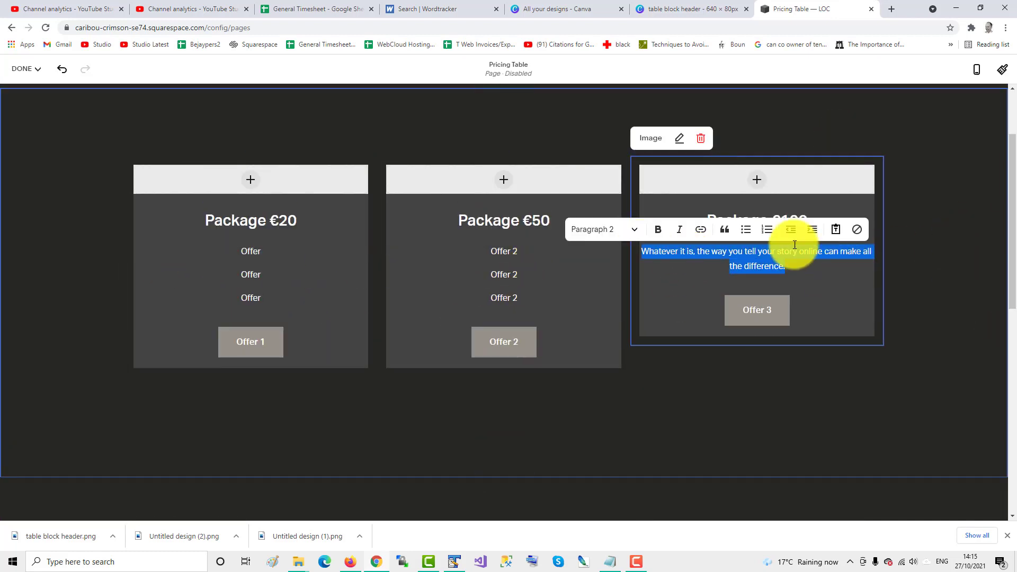
pyautogui.hotkey('ctrl', 'v')
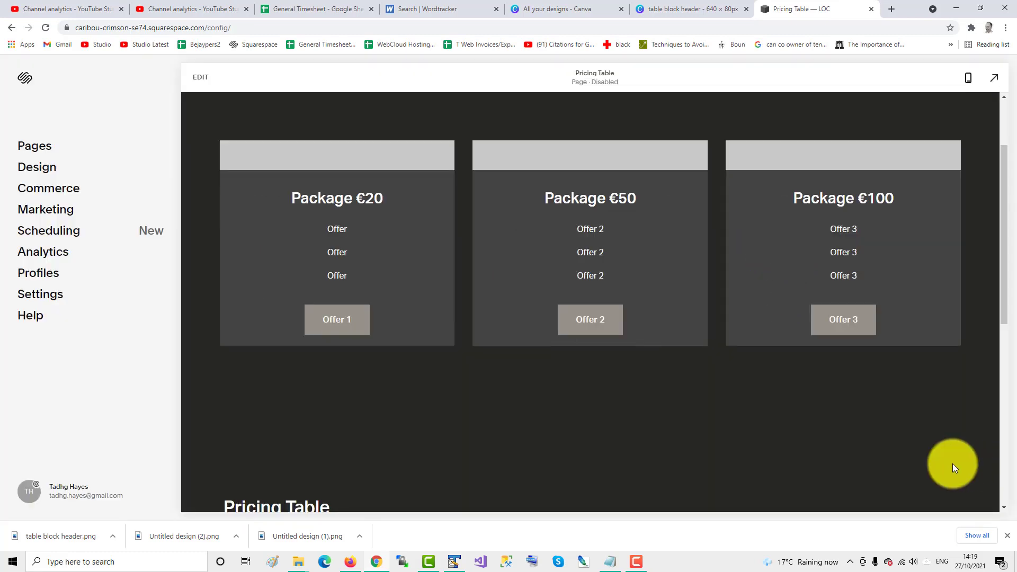
# Step: Replace the site's Custom CSS with the .design-layout-stack rule: #444444 background and 1px solid white border
pyautogui.click(38, 168)
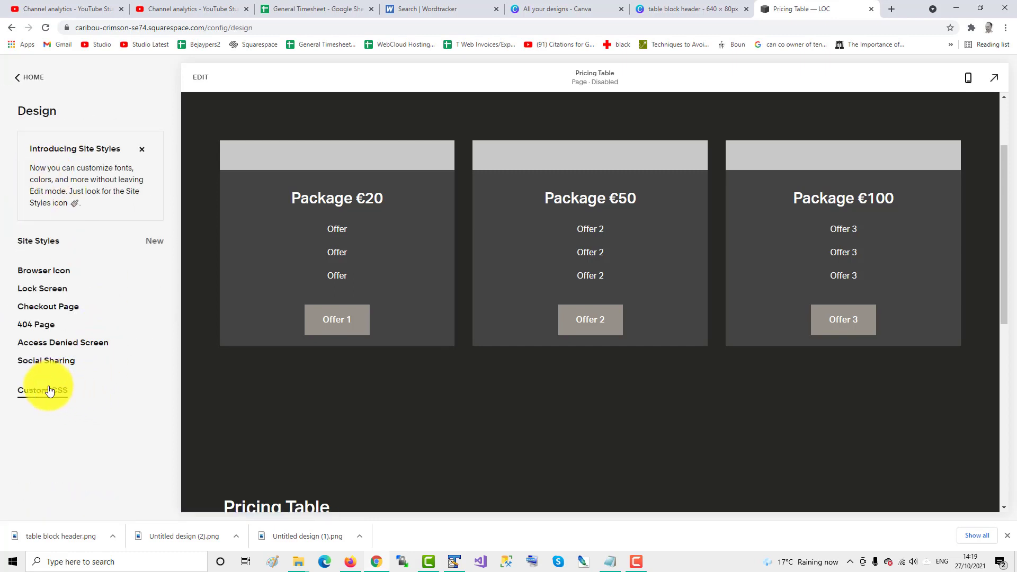
pyautogui.click(49, 391)
pyautogui.click(87, 352)
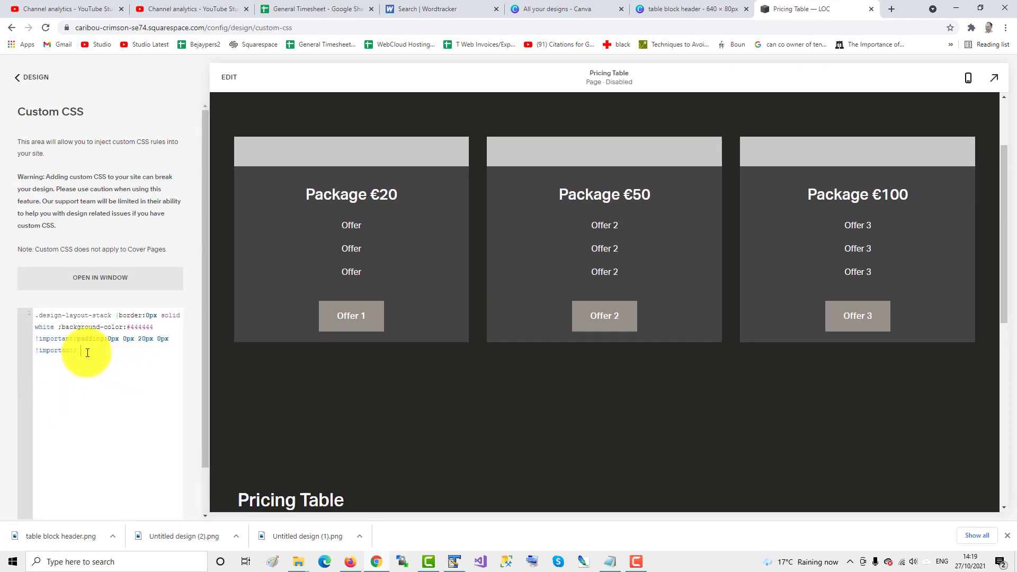
pyautogui.moveTo(88, 352); pyautogui.dragTo(33, 314)
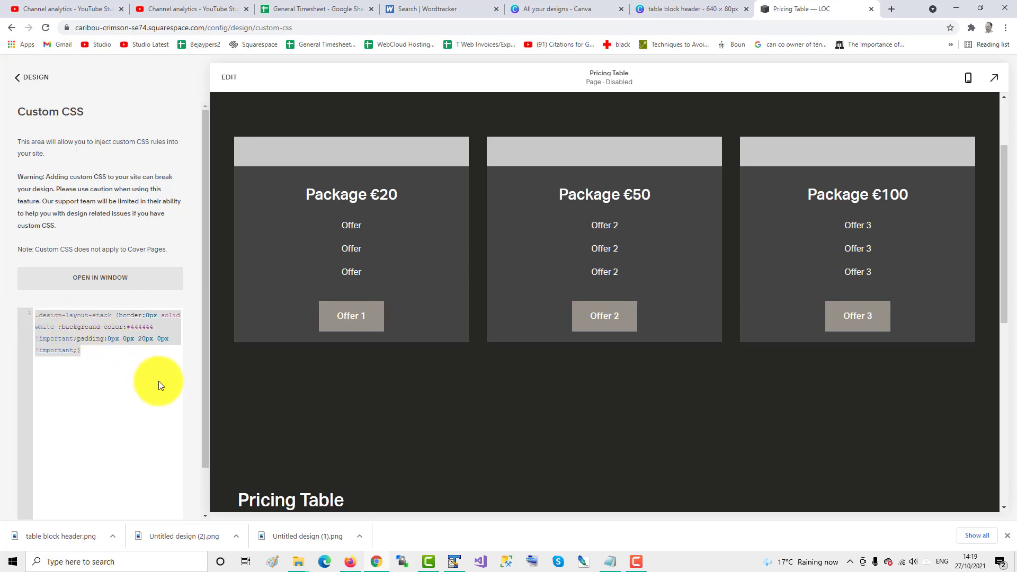
pyautogui.press('BackSpace')
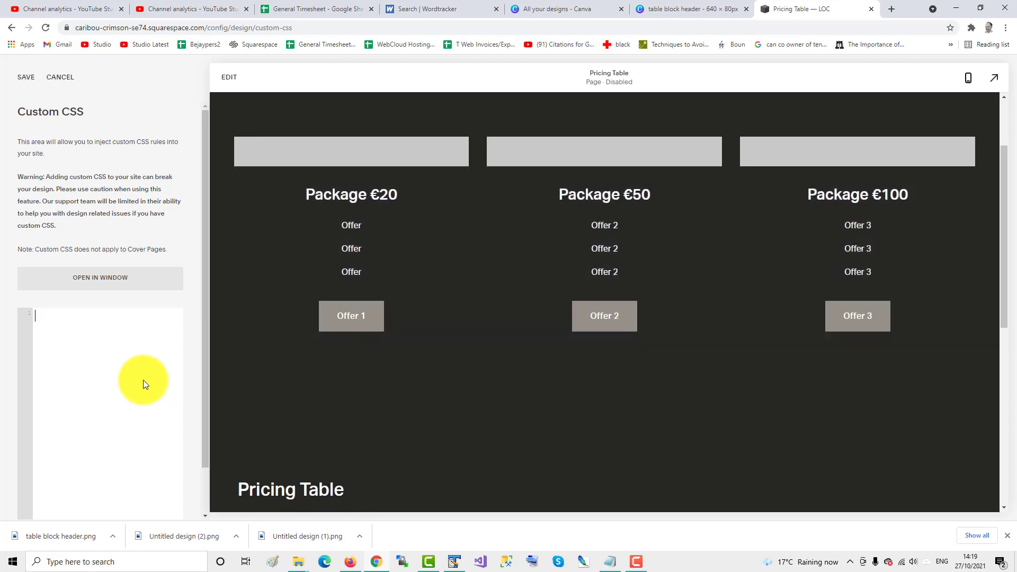
pyautogui.hotkey('ctrl', 'v')
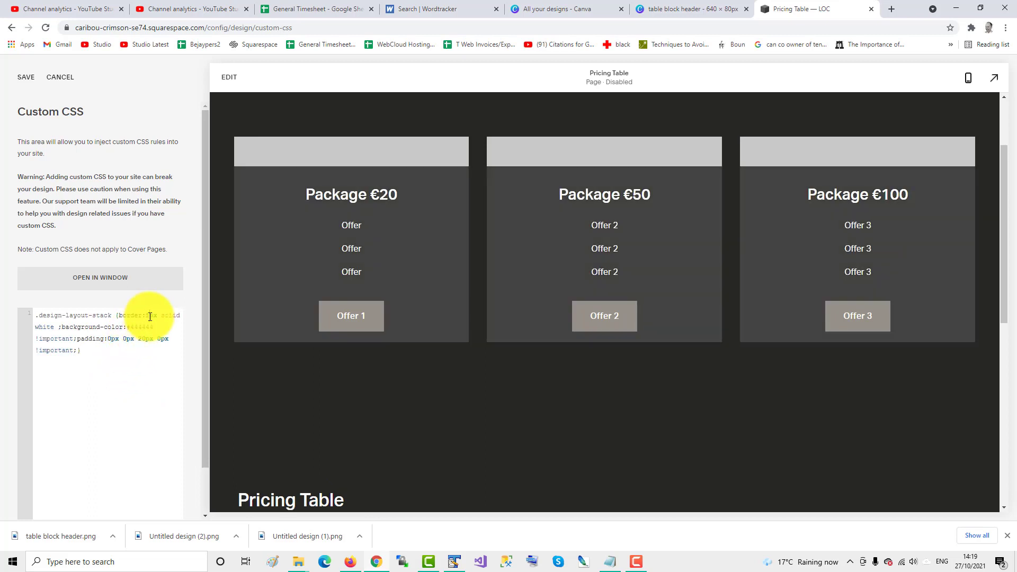
pyautogui.write('1')
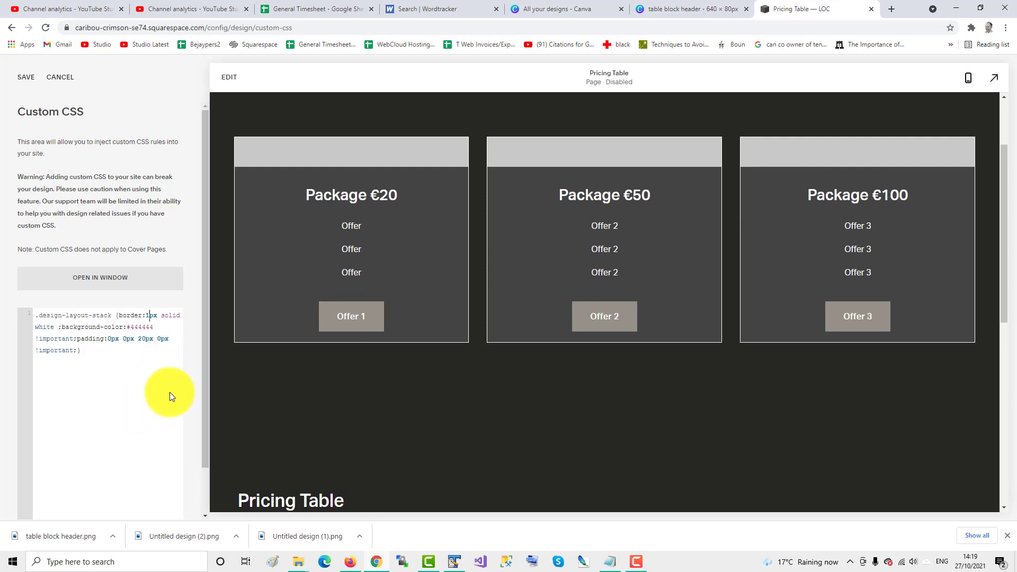
# Step: Change the cards' CSS background colour from #444444 to green and return the preview to the top
pyautogui.click(118, 395)
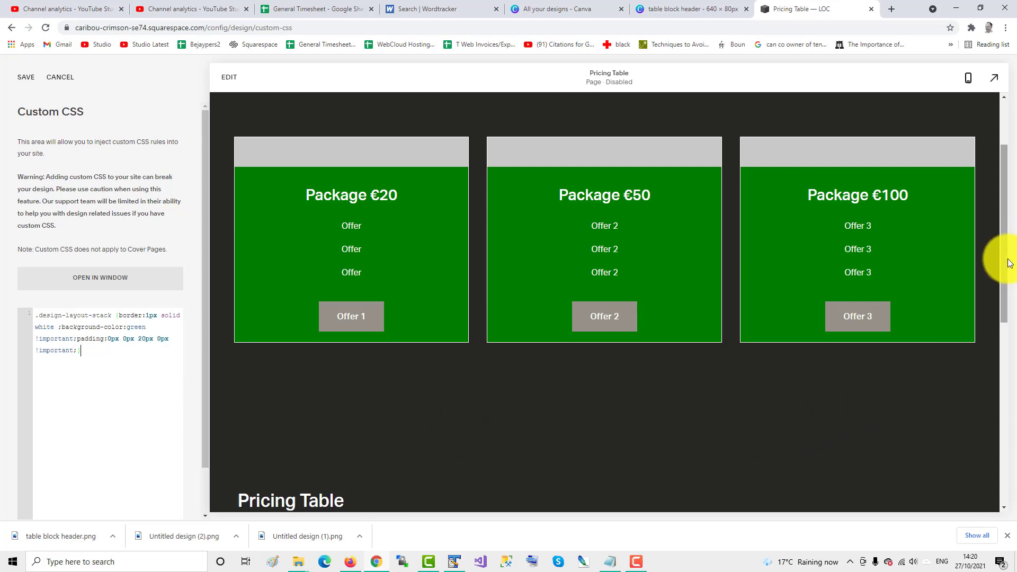
pyautogui.moveTo(1005, 261); pyautogui.dragTo(1013, 221)
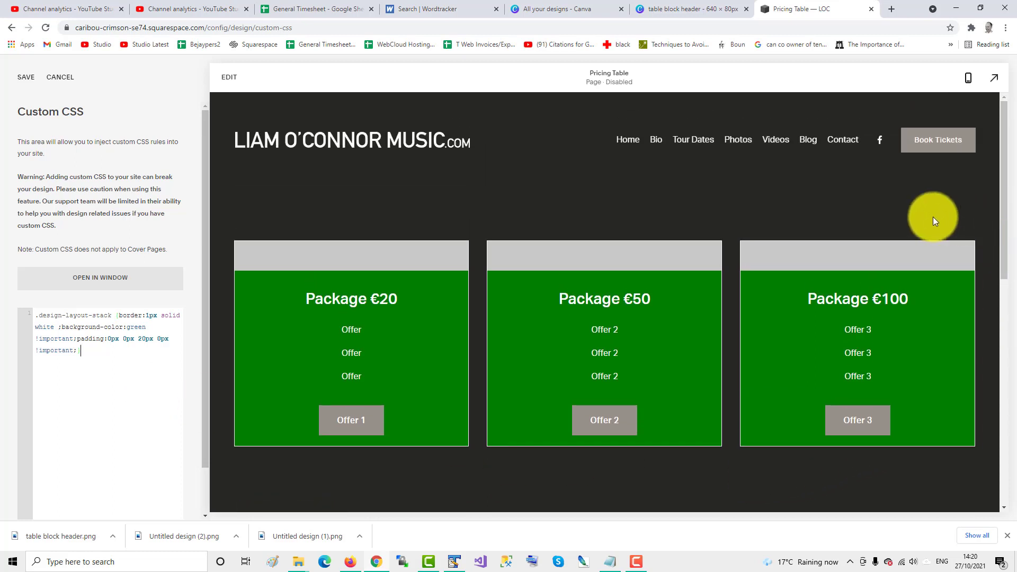